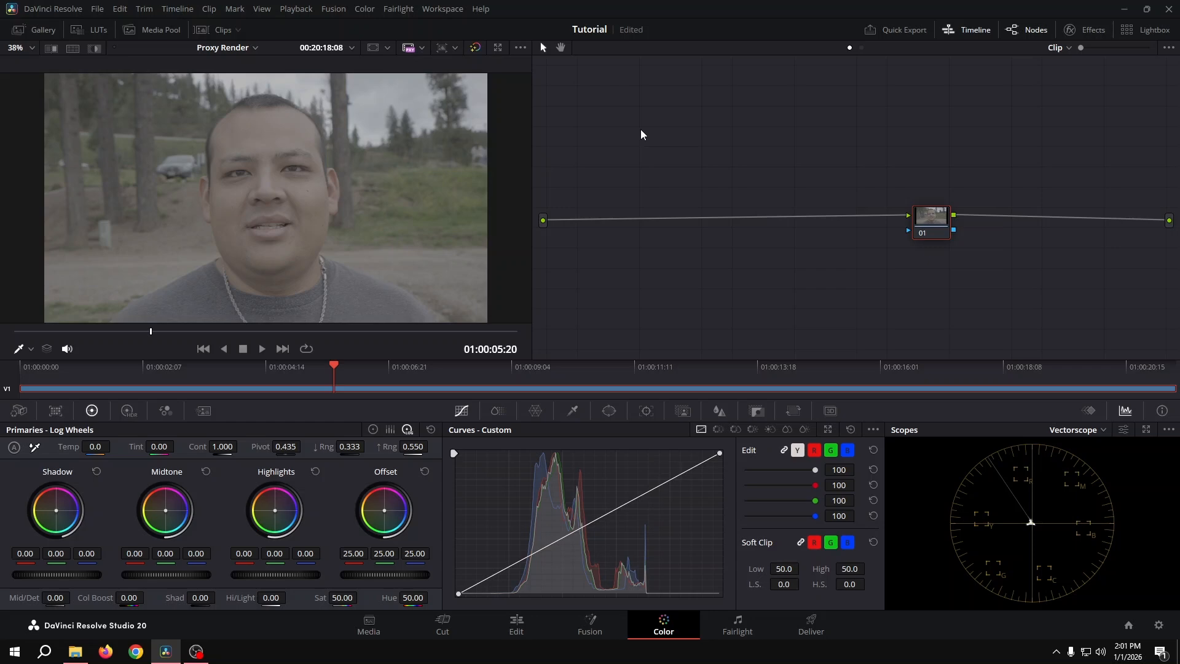
# Open the project's color management settings.
pyautogui.click(97, 10)
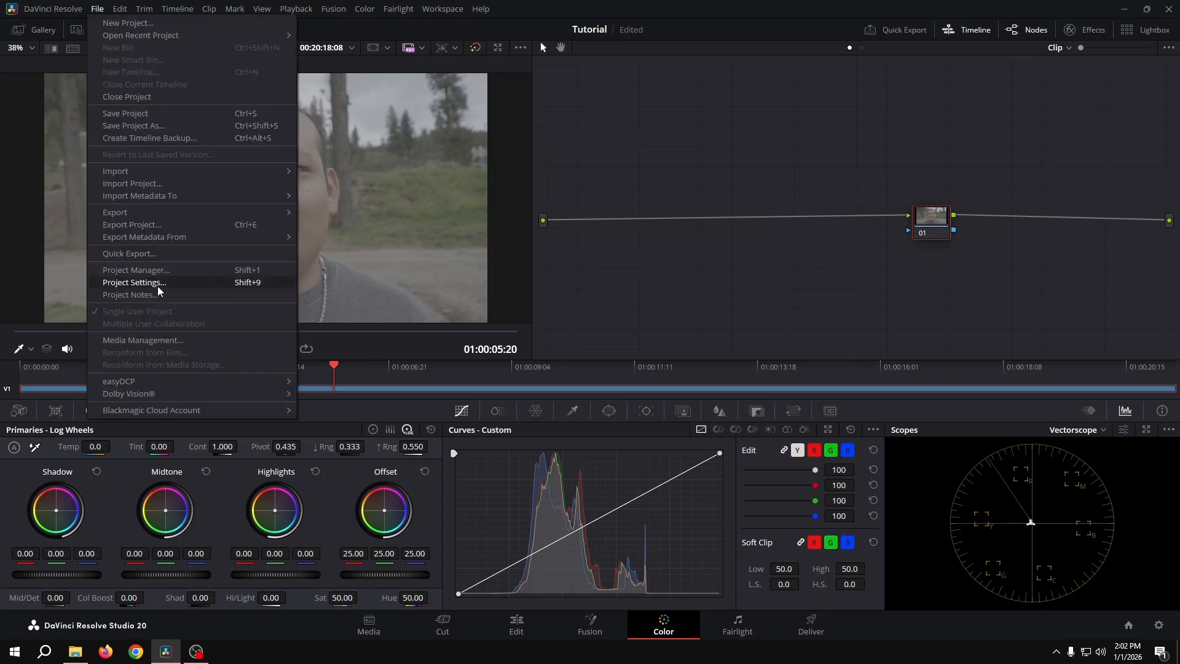
pyautogui.click(161, 285)
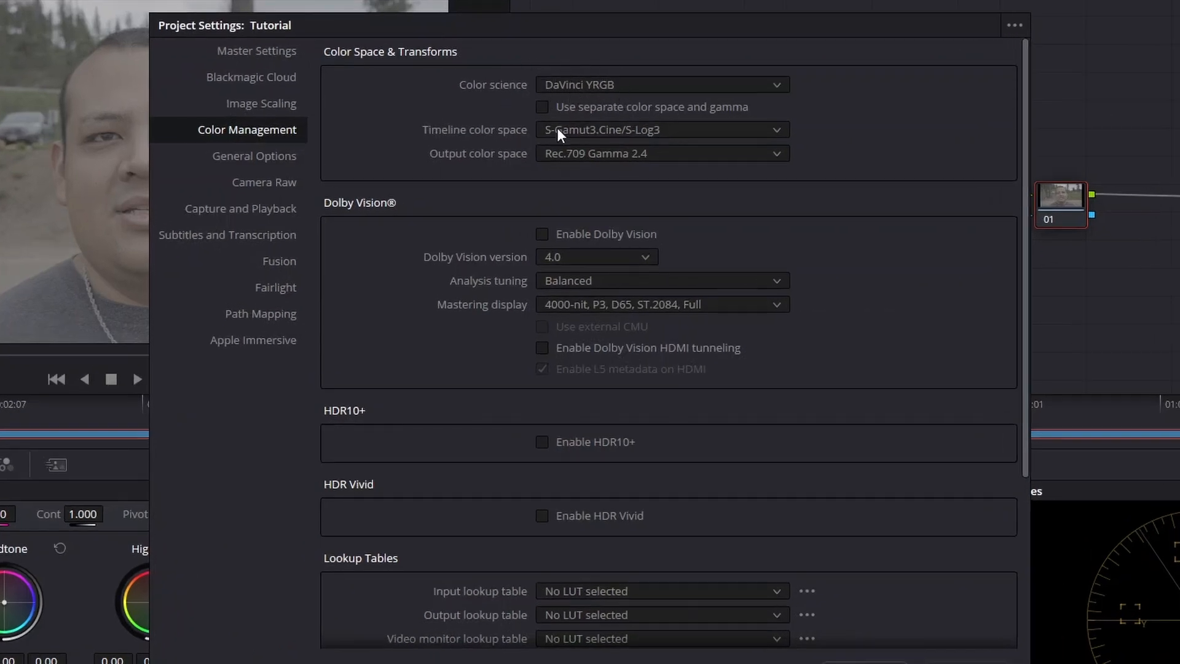
# Set the timeline color space to Rec.709 (Scene).
pyautogui.click(595, 130)
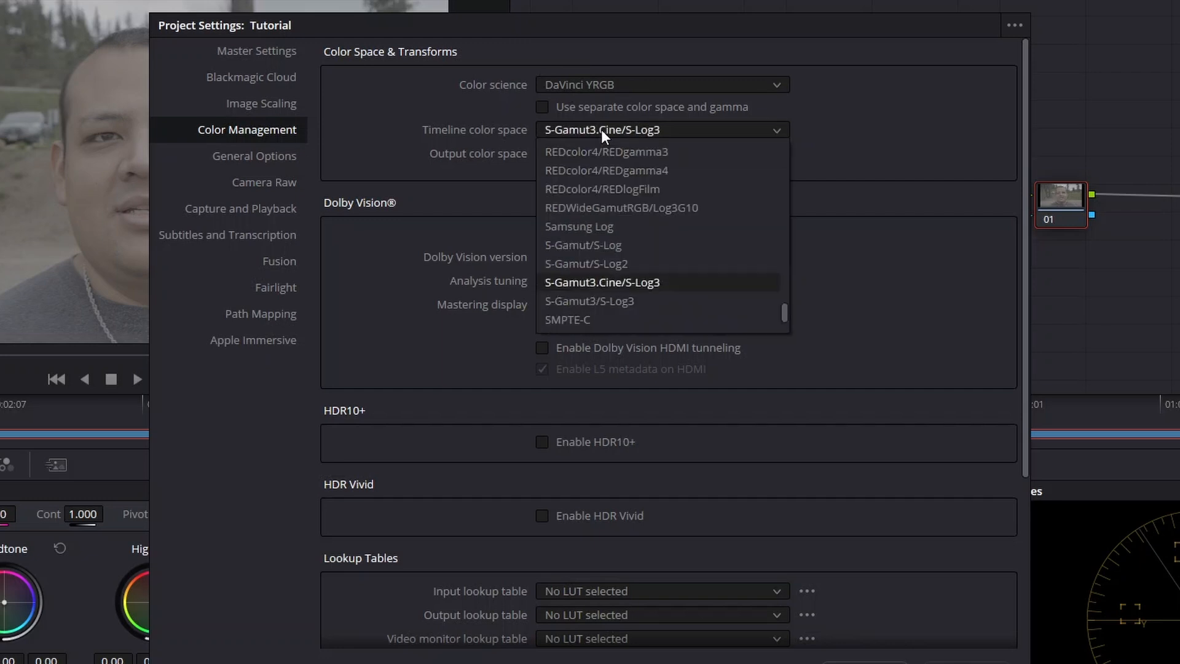
pyautogui.scroll(6, 598, 238)
pyautogui.scroll(-1, 599, 238)
pyautogui.scroll(-1, 600, 241)
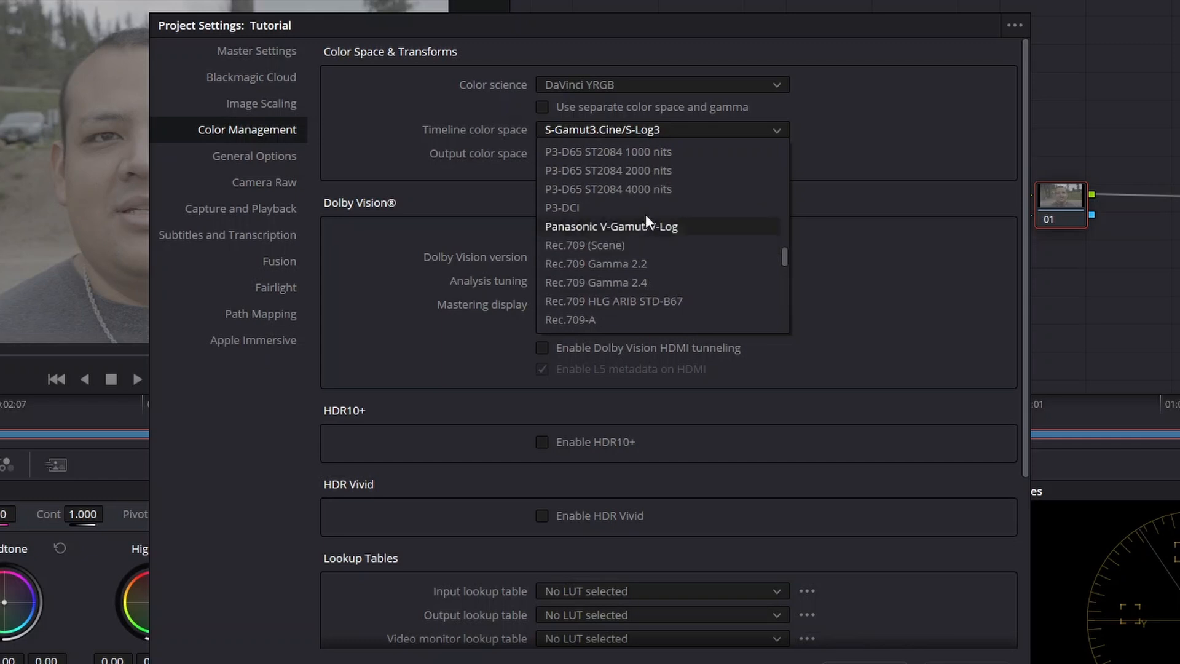
pyautogui.click(623, 245)
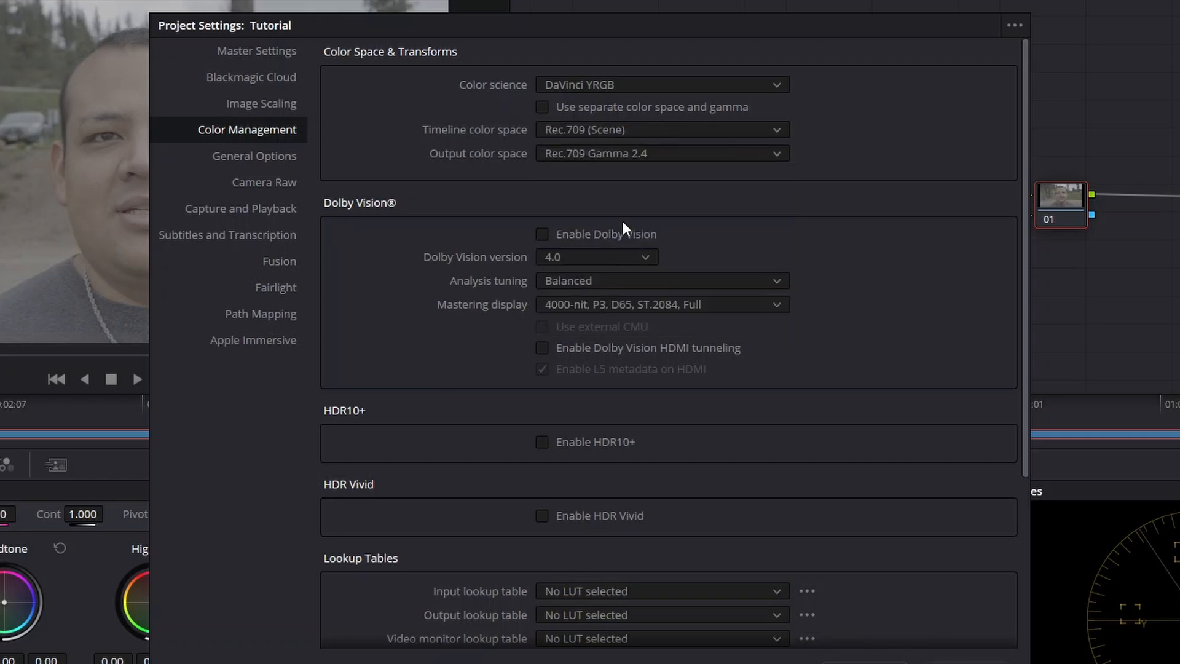
# Set the timeline color space to S-Gamut3.Cine/S-Log3.
pyautogui.click(624, 131)
pyautogui.scroll(-6, 585, 224)
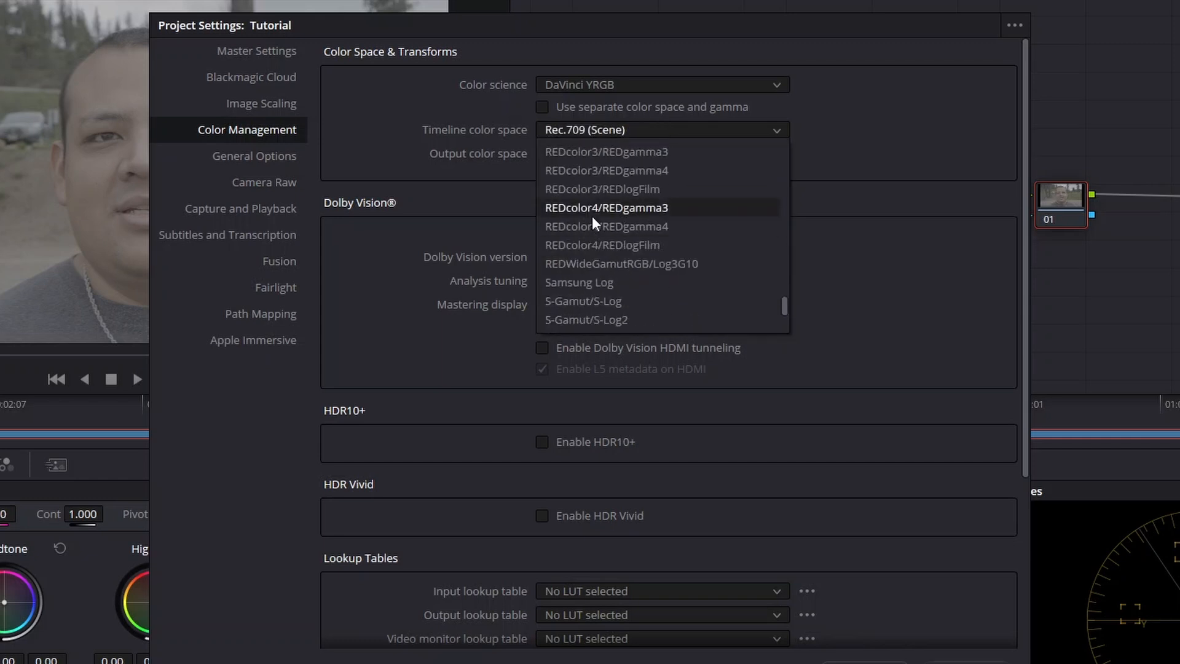
pyautogui.scroll(-2, 592, 221)
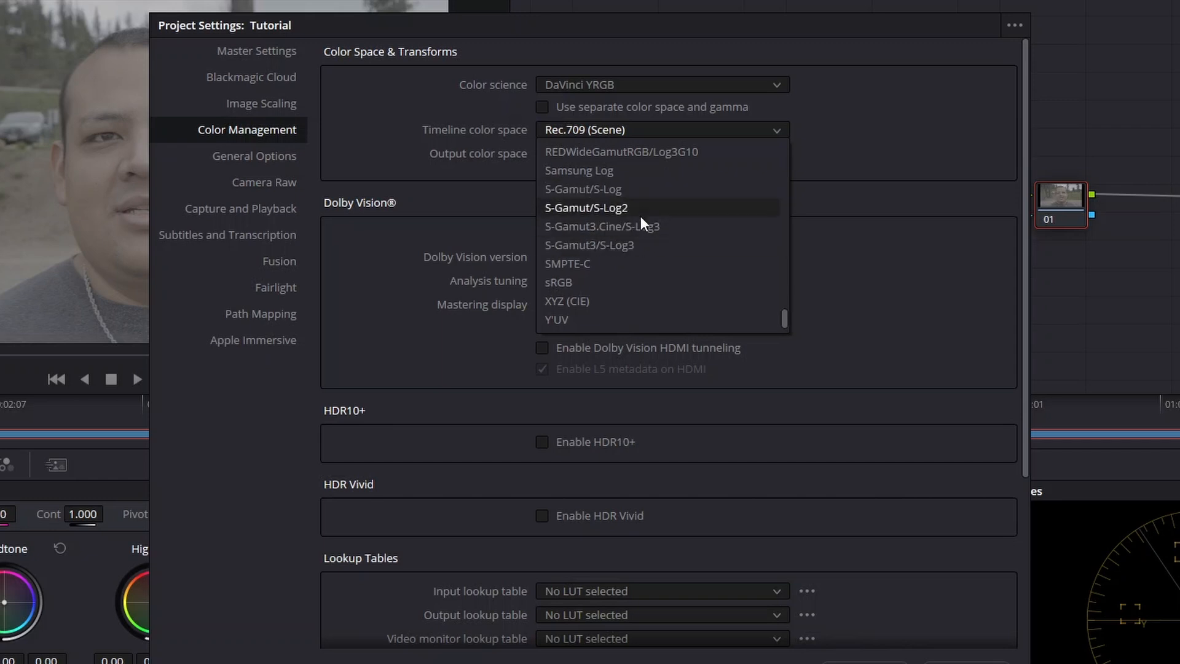
pyautogui.click(613, 228)
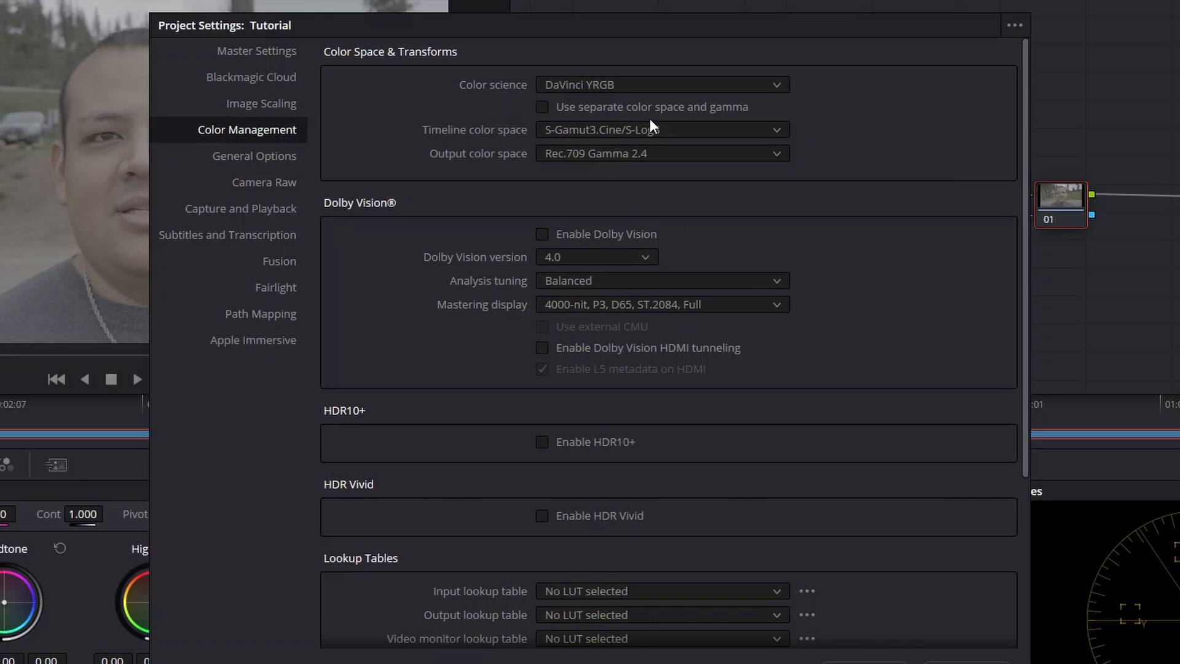
# Choose Rec.709 Gamma 2.4 as the output color space and save the project settings.
pyautogui.click(598, 157)
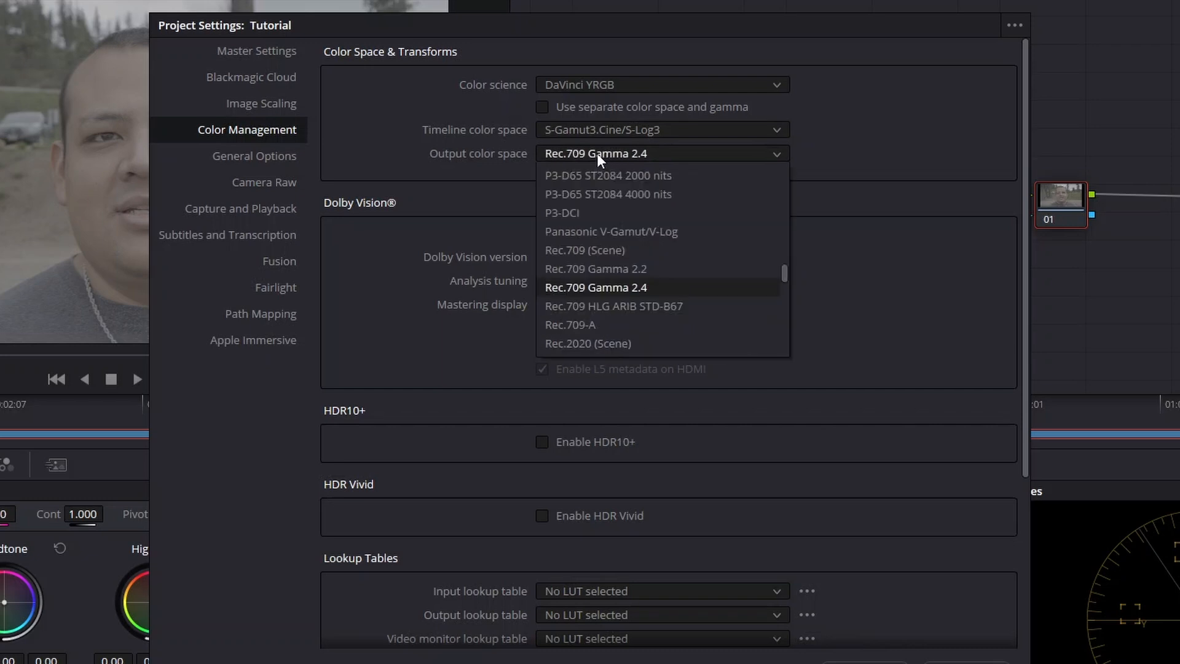
pyautogui.click(655, 288)
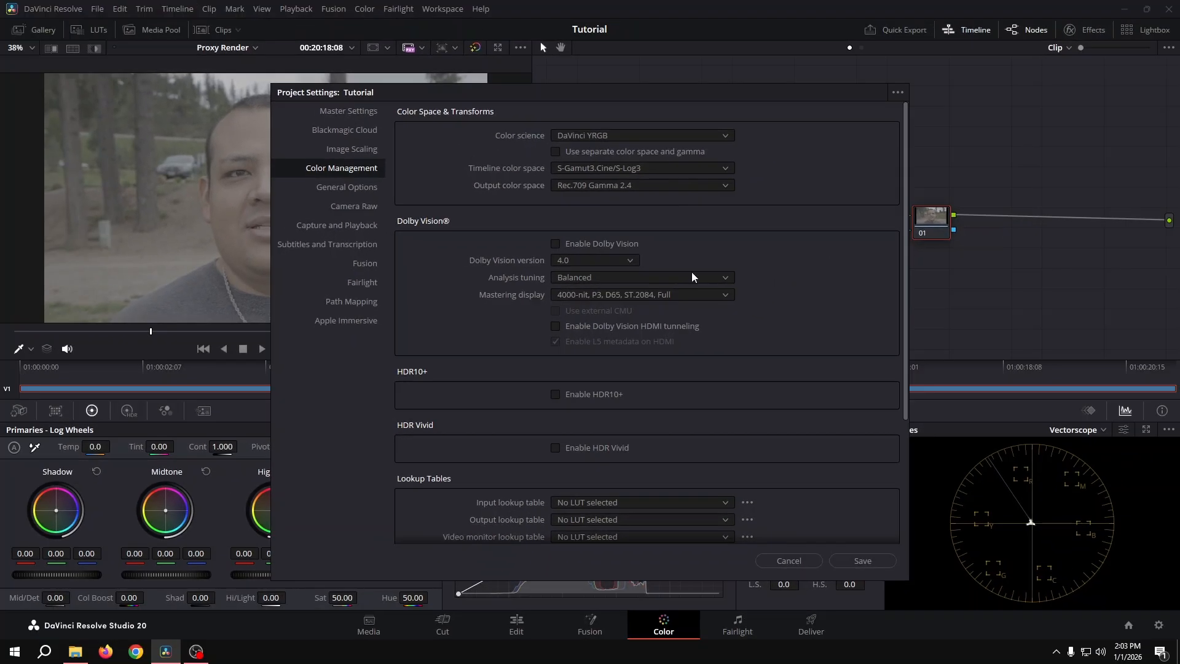
pyautogui.click(861, 561)
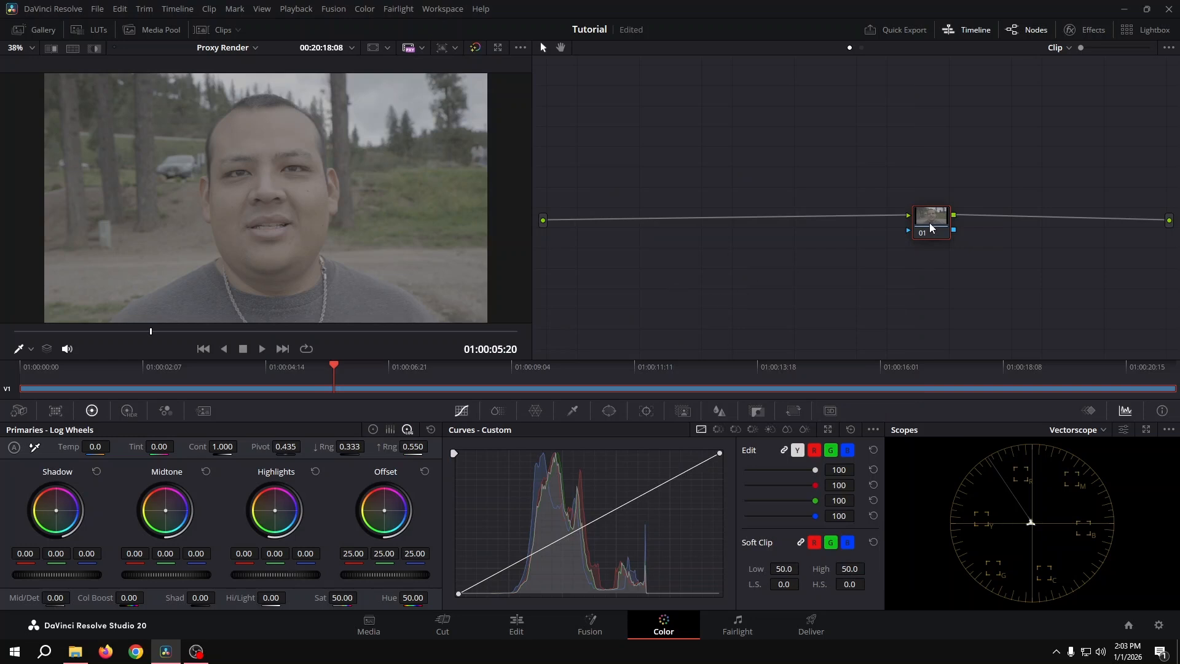
# Find the Color Space Transform effect by searching for "color space" and apply it to node 01.
pyautogui.moveTo(929, 223); pyautogui.dragTo(965, 225)
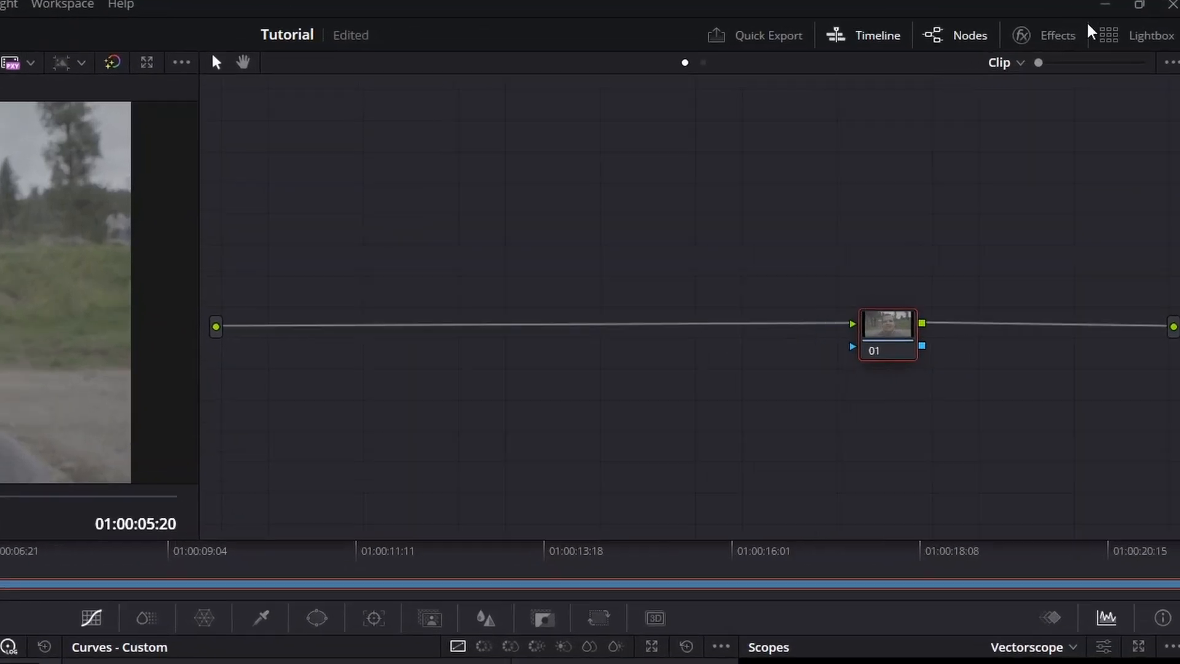
pyautogui.click(1076, 31)
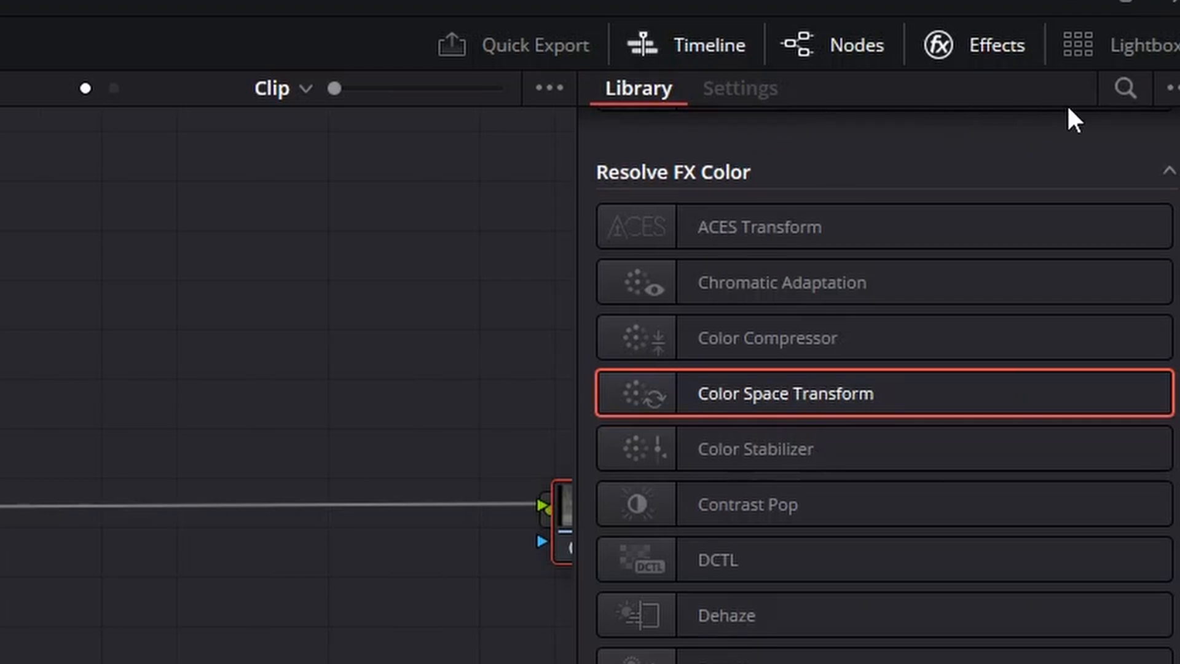
pyautogui.click(1116, 92)
pyautogui.write('color space')
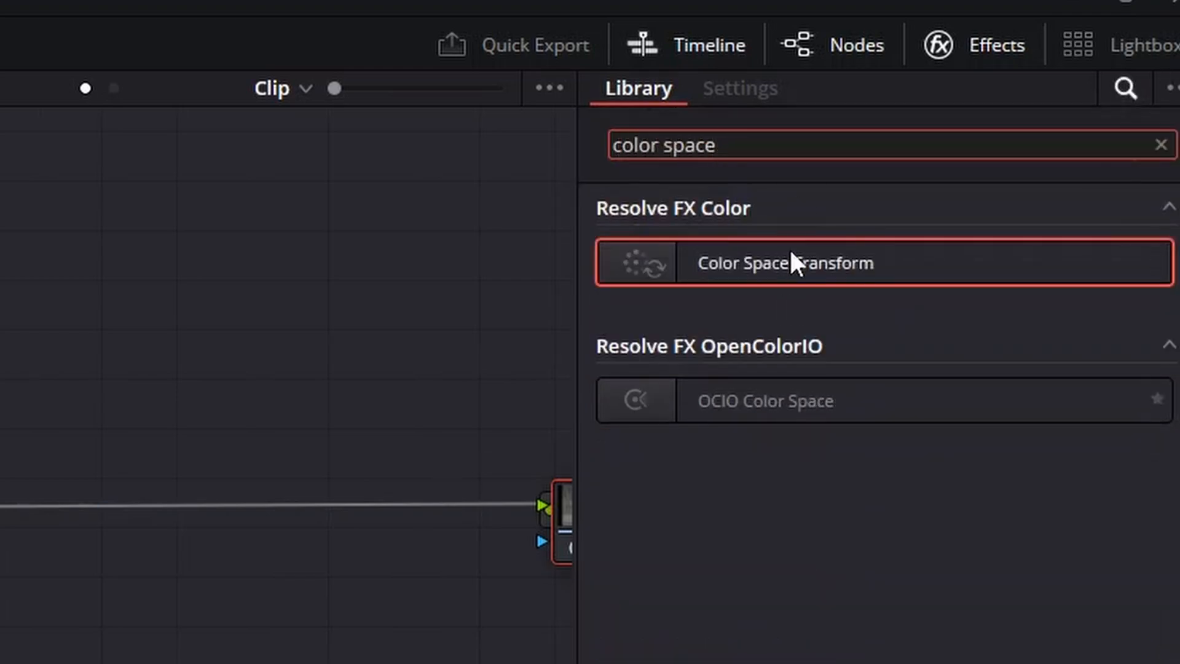
pyautogui.moveTo(779, 258); pyautogui.dragTo(330, 497)
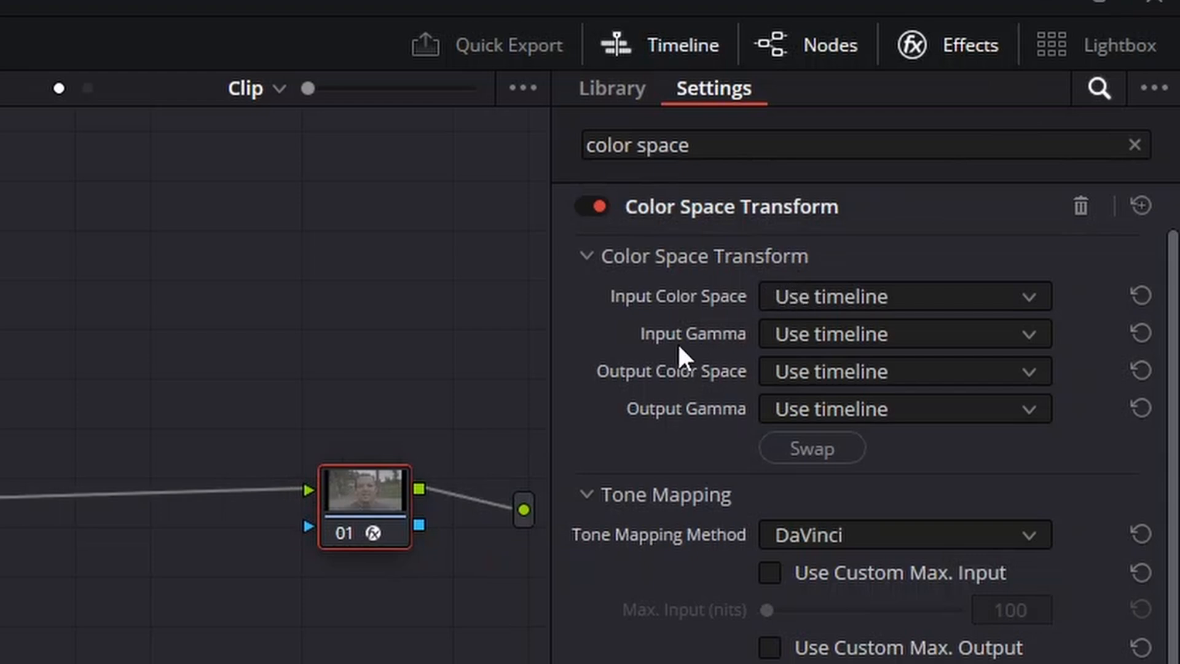
# Set the transform's input color space to Sony S-Gamut3.Cine and its input gamma to Sony S-Log3.
pyautogui.click(835, 304)
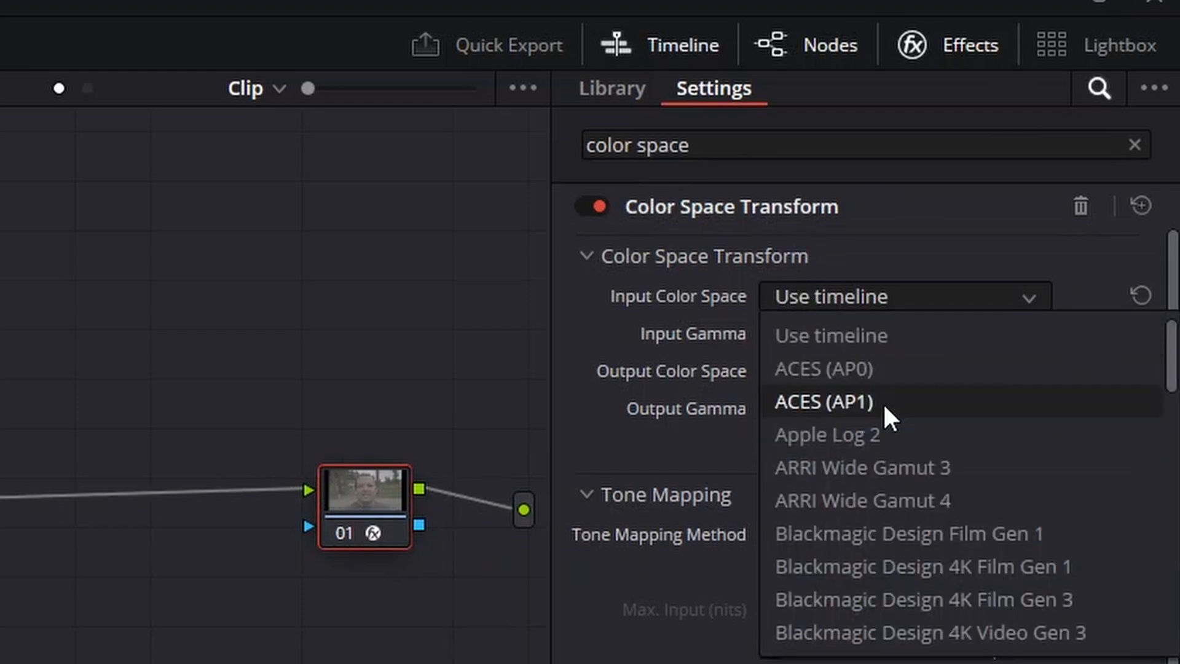
pyautogui.scroll(-15, 885, 406)
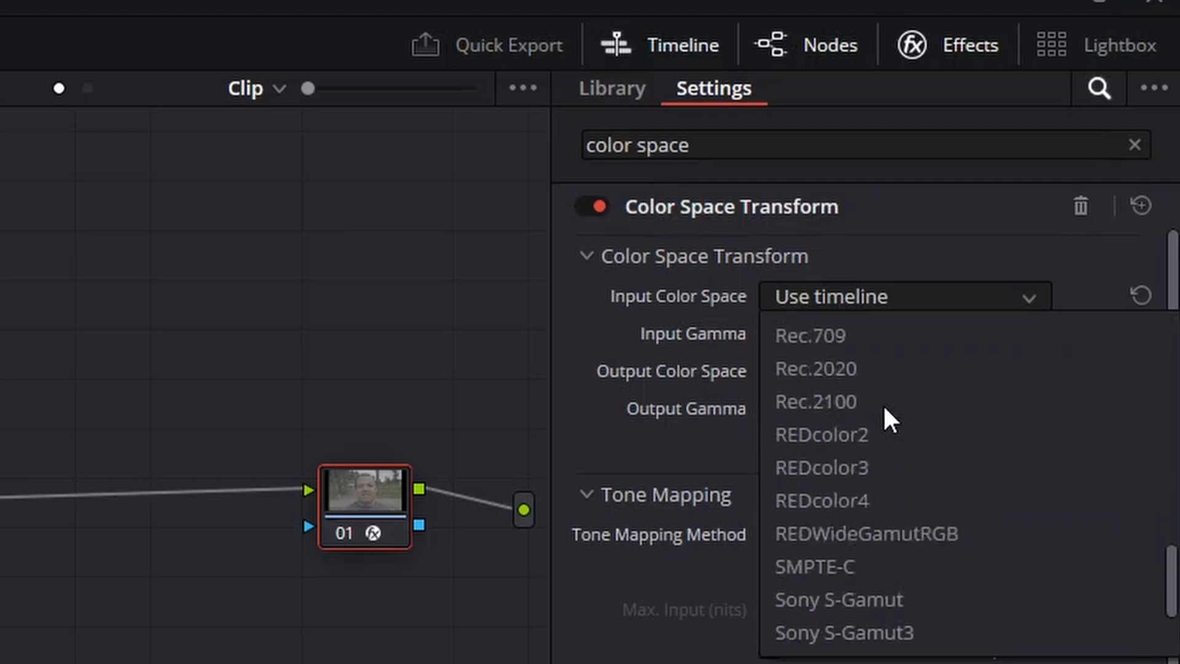
pyautogui.scroll(-4, 890, 419)
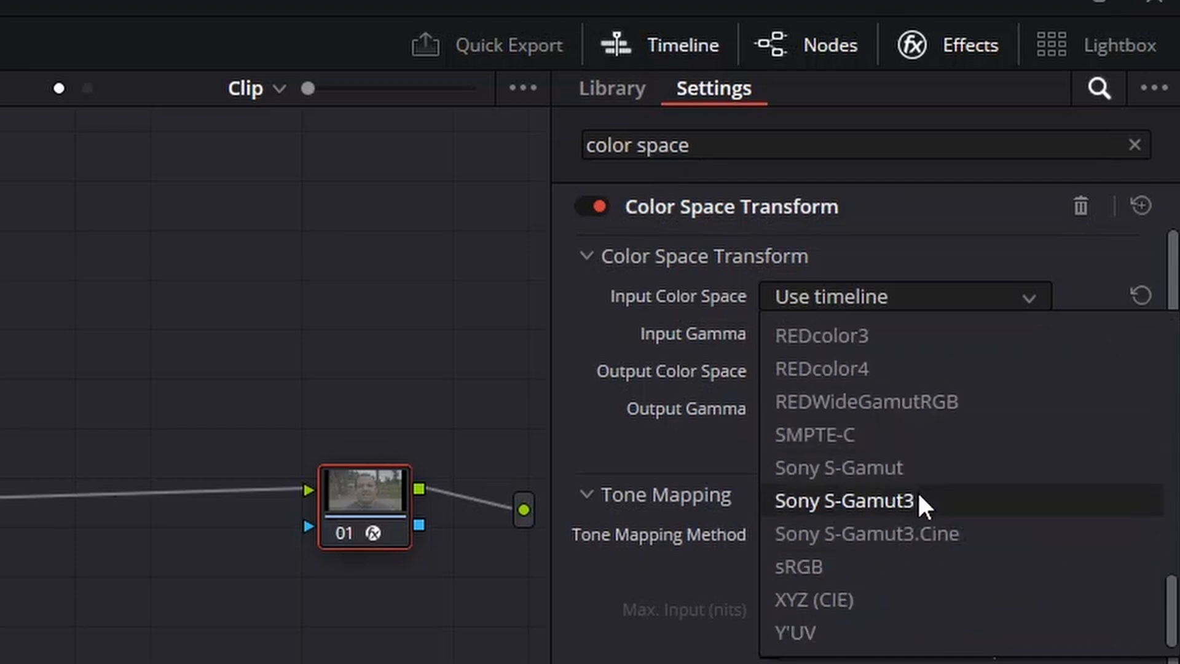
pyautogui.click(897, 535)
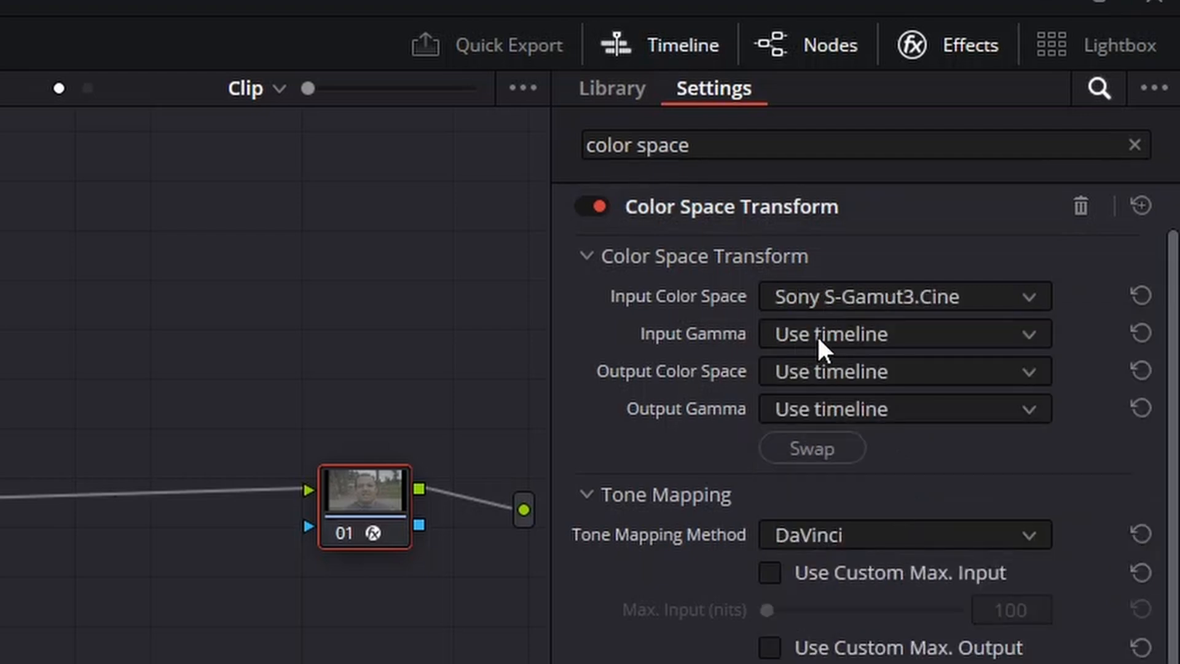
pyautogui.click(848, 332)
pyautogui.scroll(-5, 840, 435)
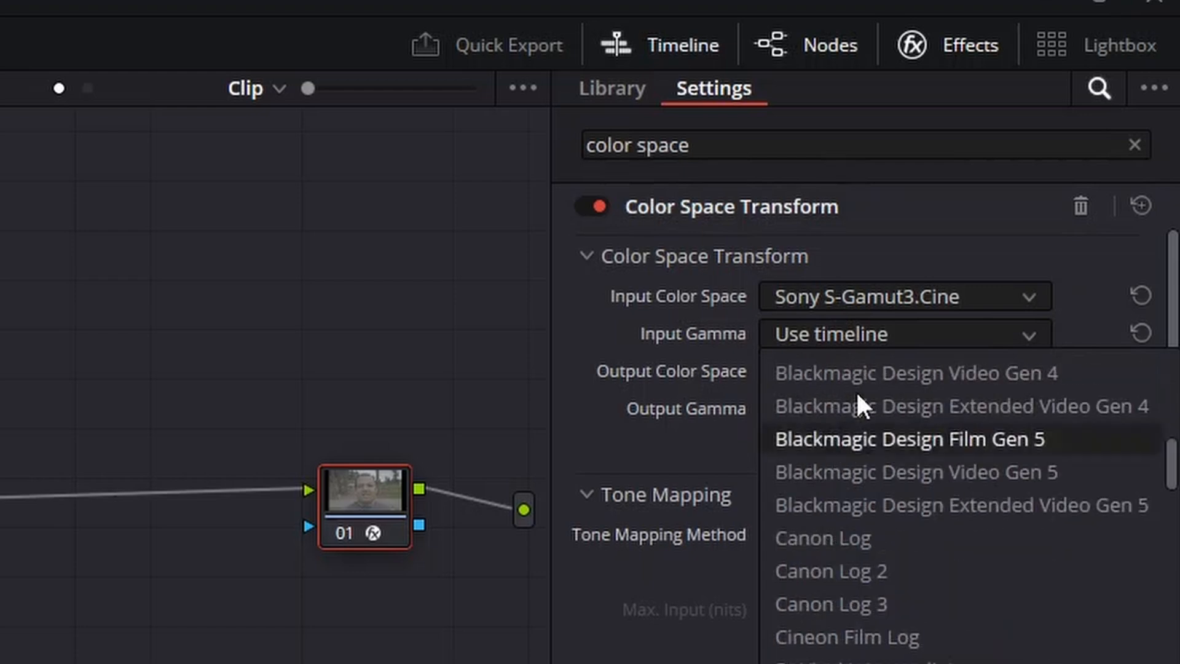
pyautogui.scroll(-10, 825, 477)
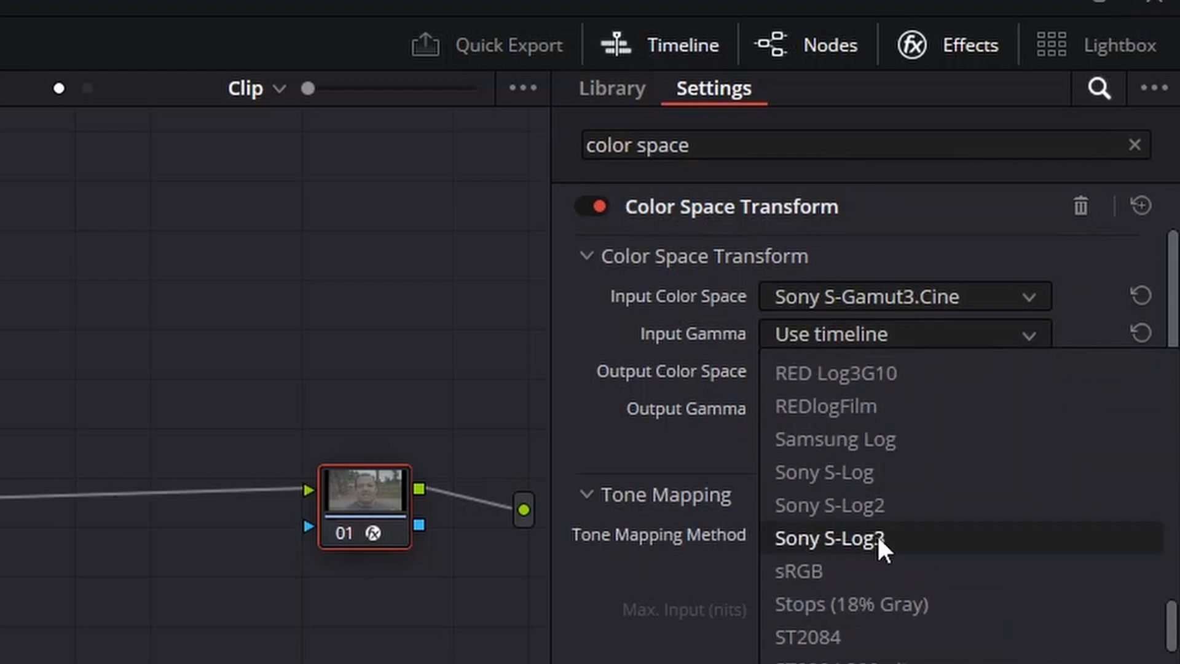
pyautogui.click(876, 538)
pyautogui.moveTo(362, 493); pyautogui.dragTo(384, 497)
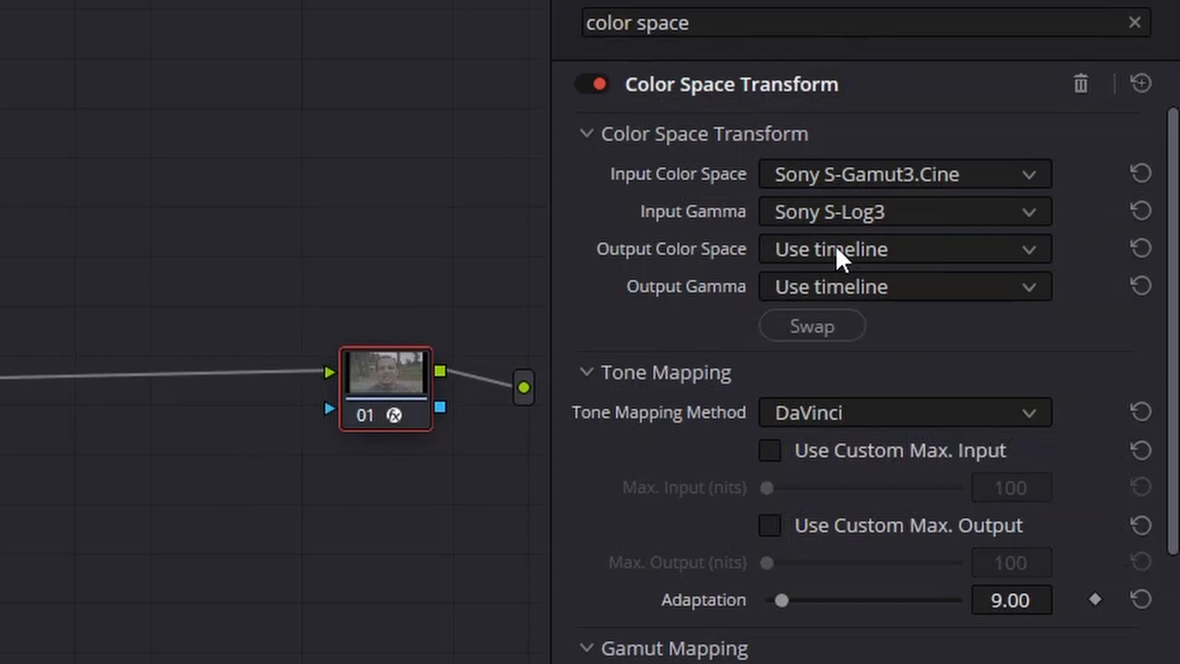
# Set the transform's output color space to Rec.709 and output gamma to Gamma 2.4, then close the effects library.
pyautogui.click(834, 245)
pyautogui.scroll(-8, 870, 452)
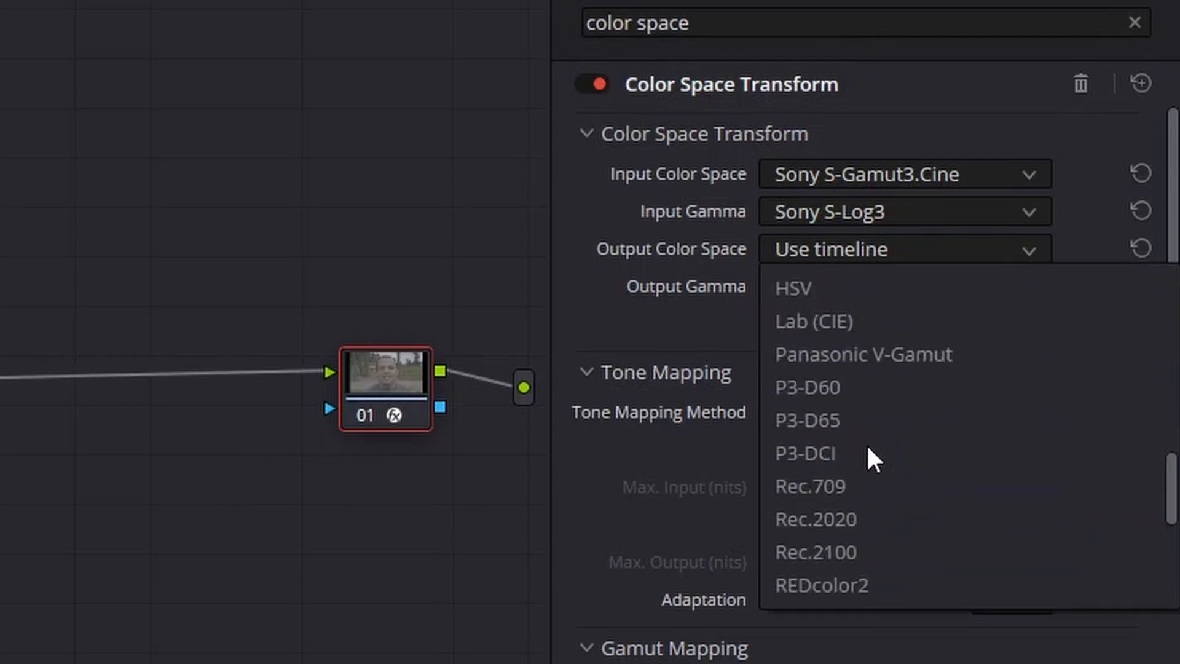
pyautogui.click(854, 487)
pyautogui.click(824, 288)
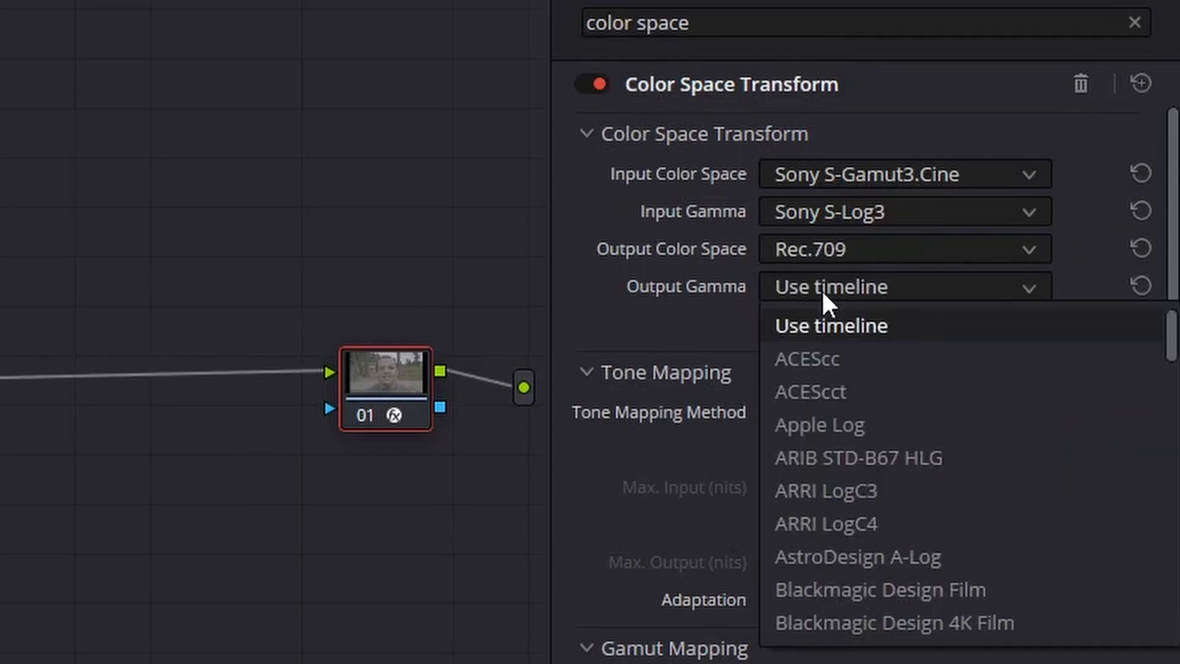
pyautogui.scroll(-9, 848, 430)
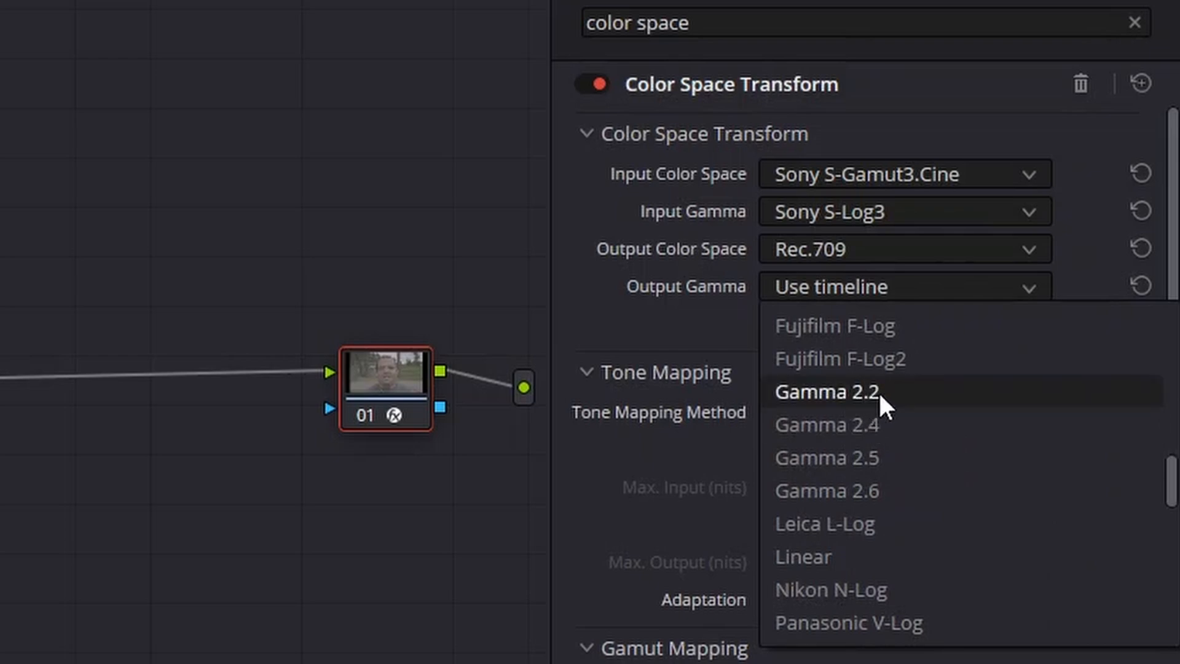
pyautogui.click(891, 426)
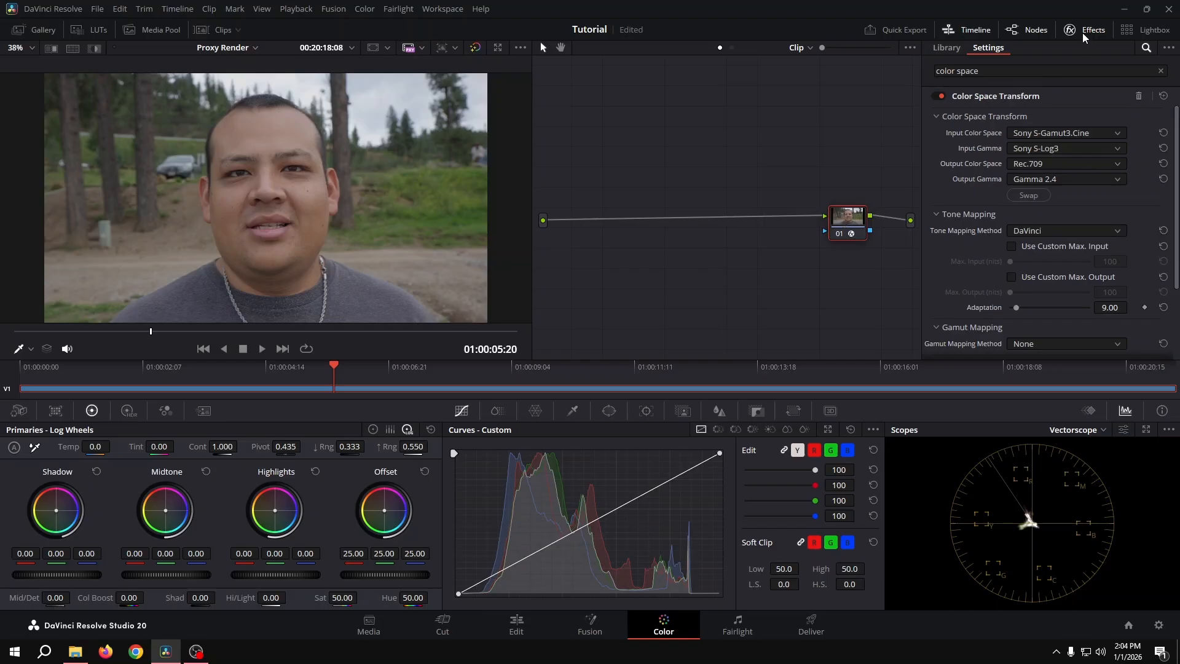
pyautogui.click(1087, 29)
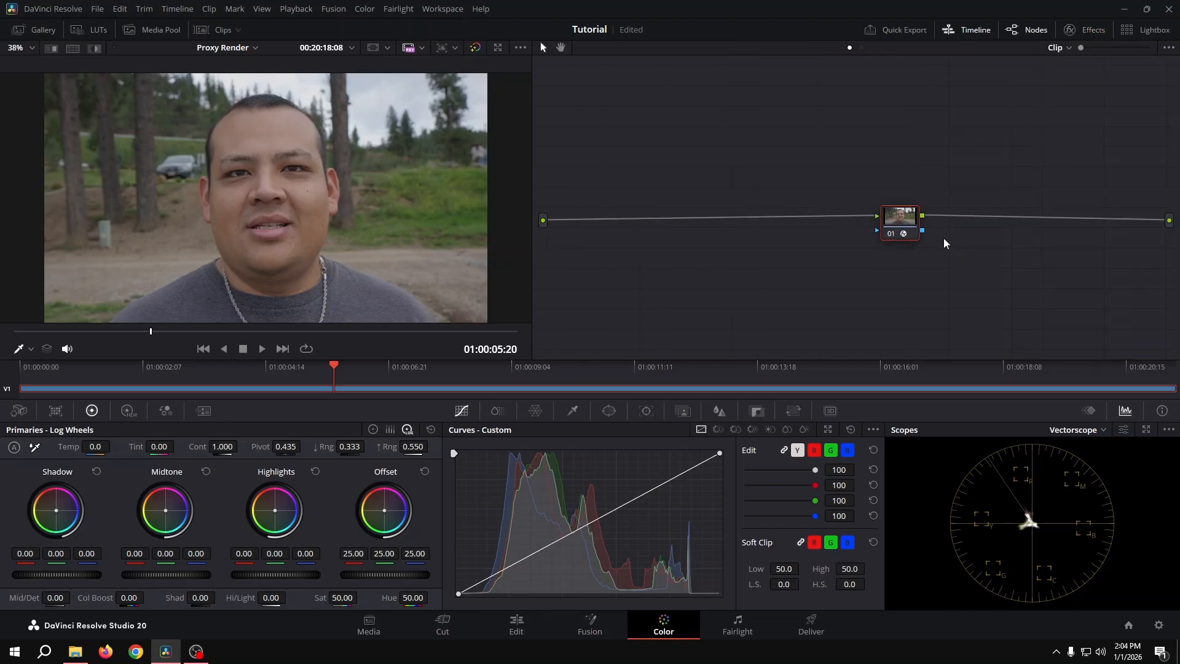
# Compare the clip with the grade bypassed and enabled while showing the Color Space Transform settings.
pyautogui.click(1070, 30)
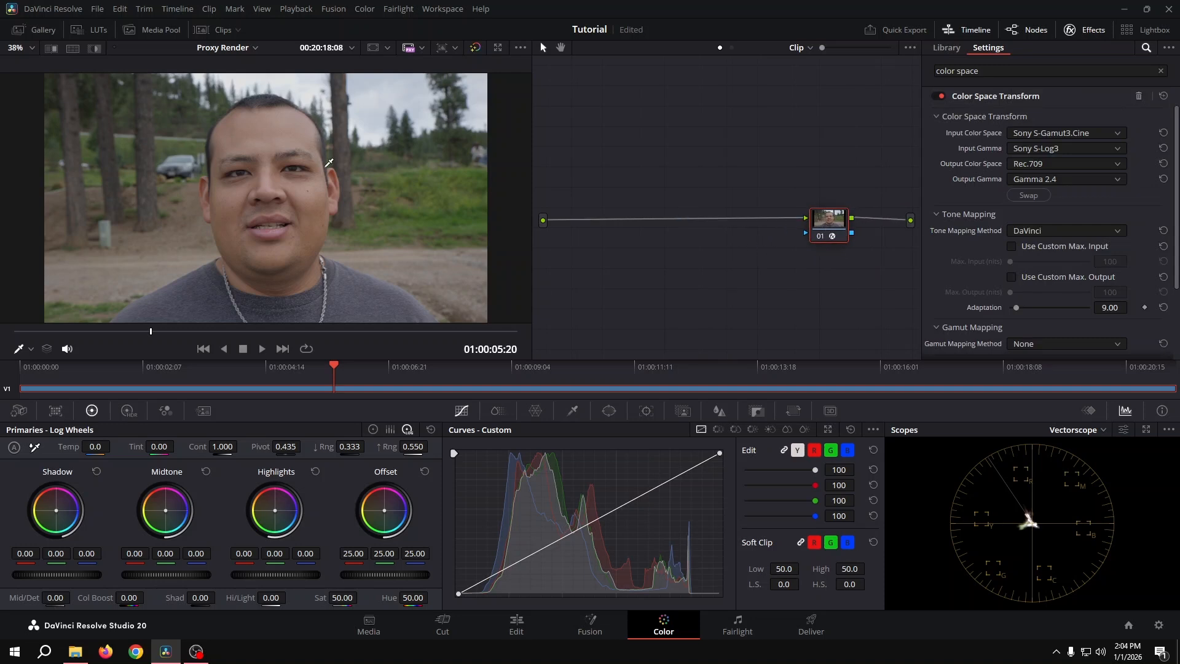
pyautogui.hotkey('shift', 'd')
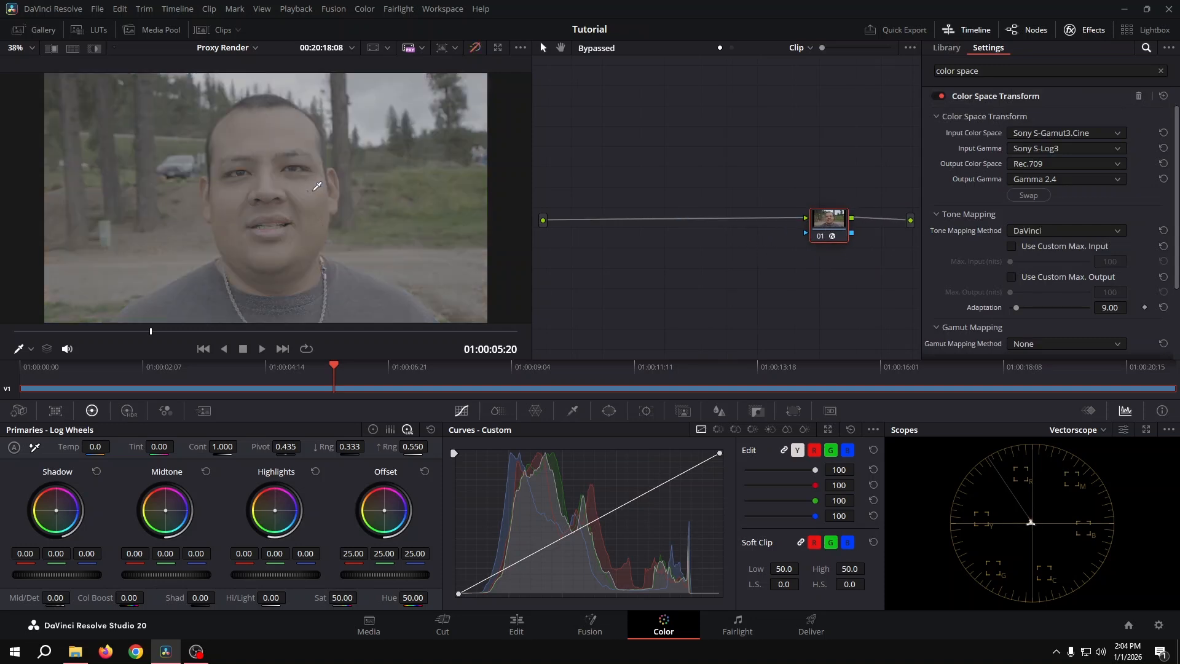
pyautogui.hotkey('shift', 'd')
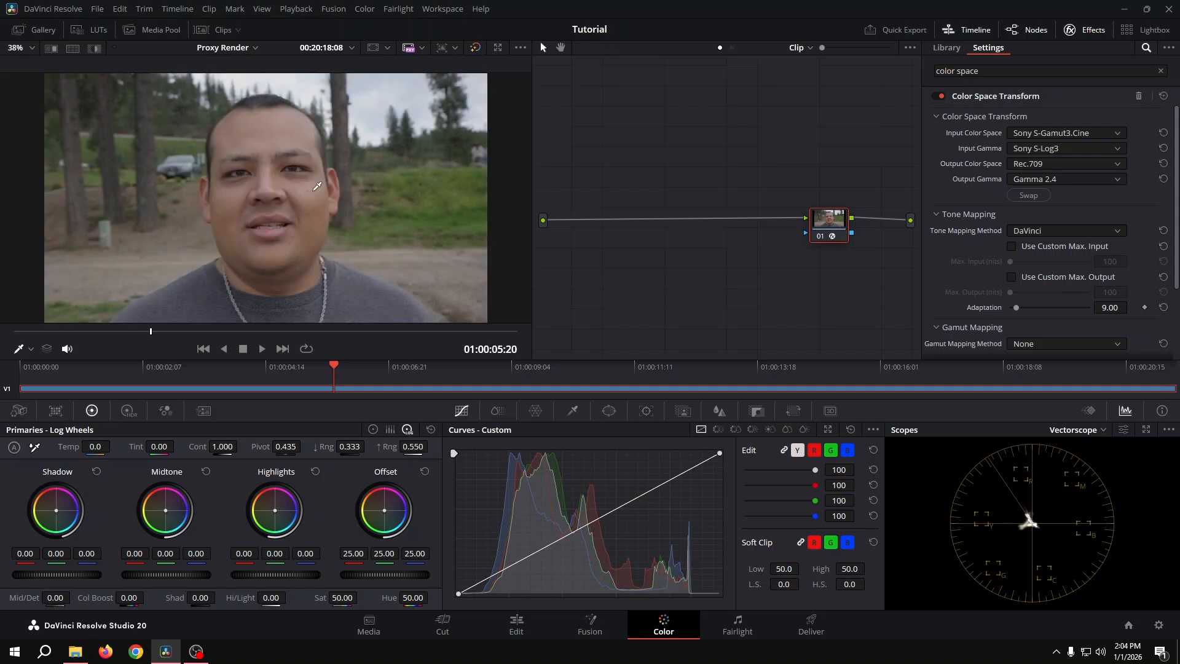
pyautogui.click(1085, 29)
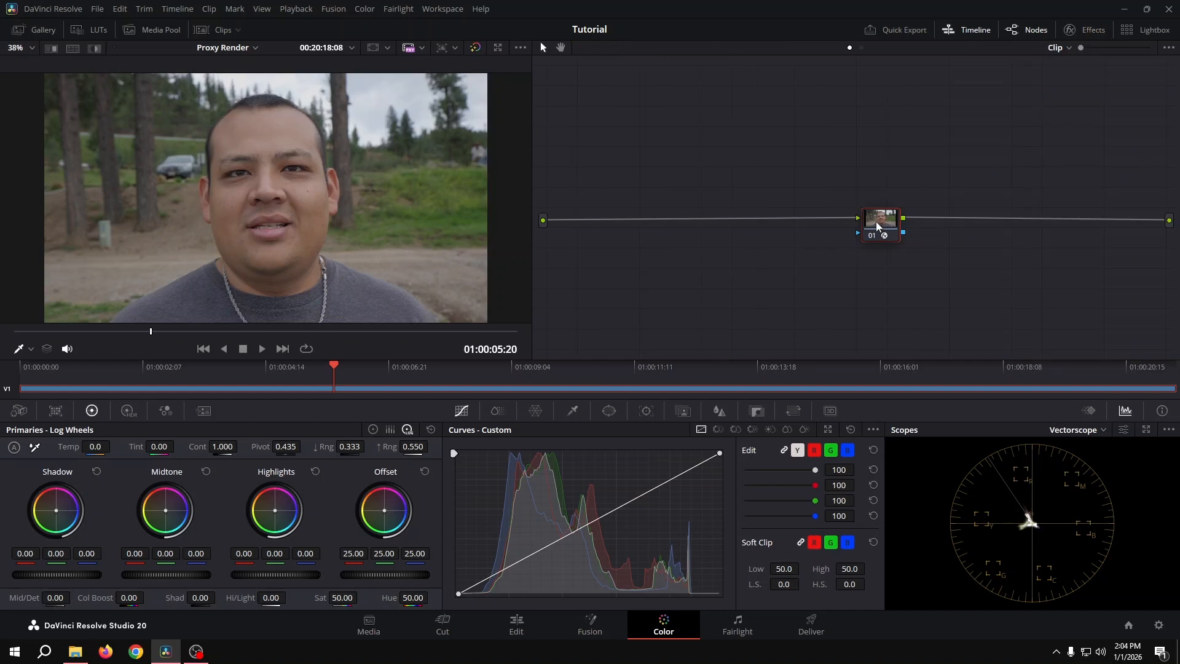
# Move the transform node close to the output and insert a serial node before it, placed near the source.
pyautogui.moveTo(877, 222); pyautogui.dragTo(918, 222)
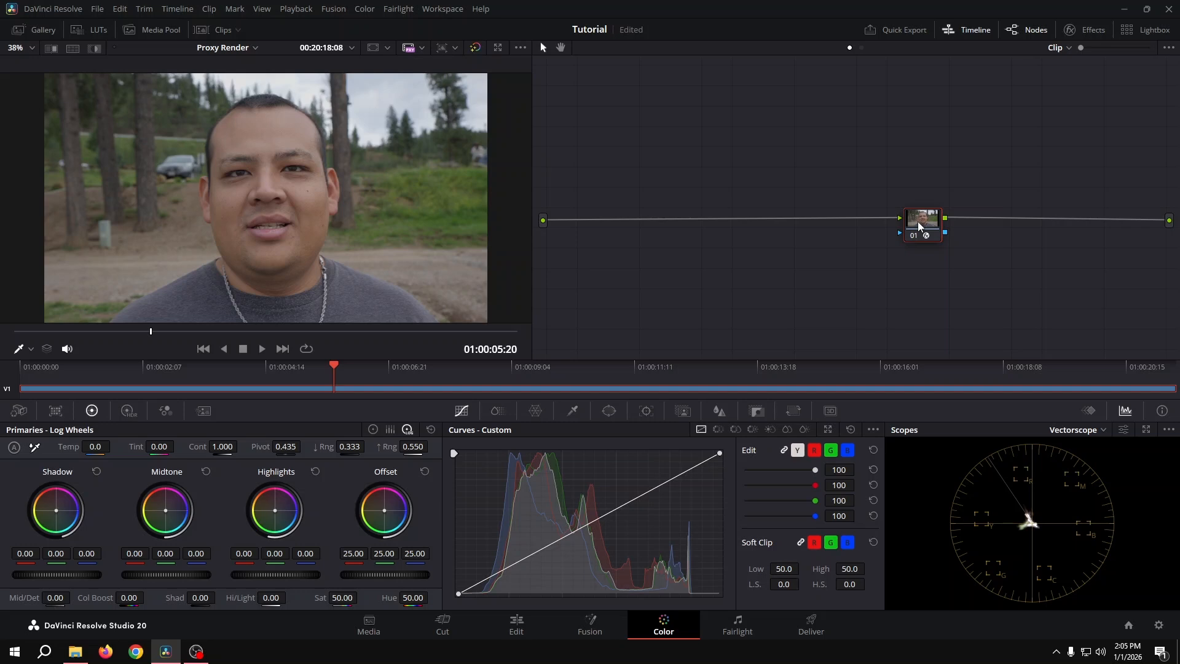
pyautogui.moveTo(920, 227); pyautogui.dragTo(1002, 224)
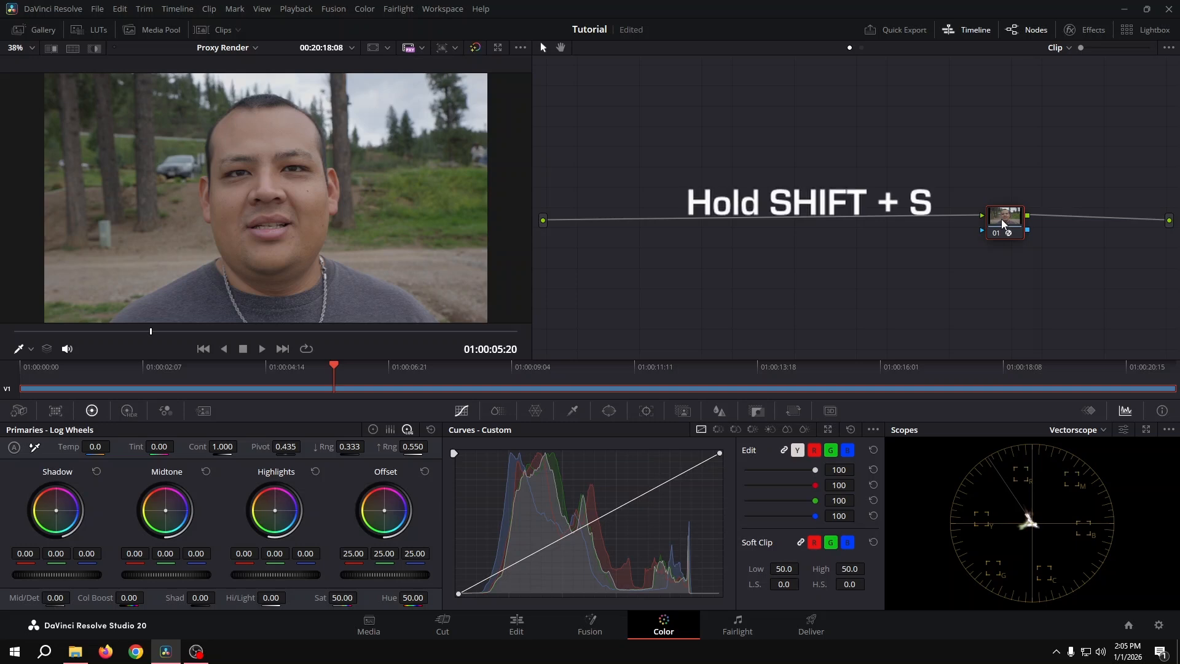
pyautogui.hotkey('shift', 's')
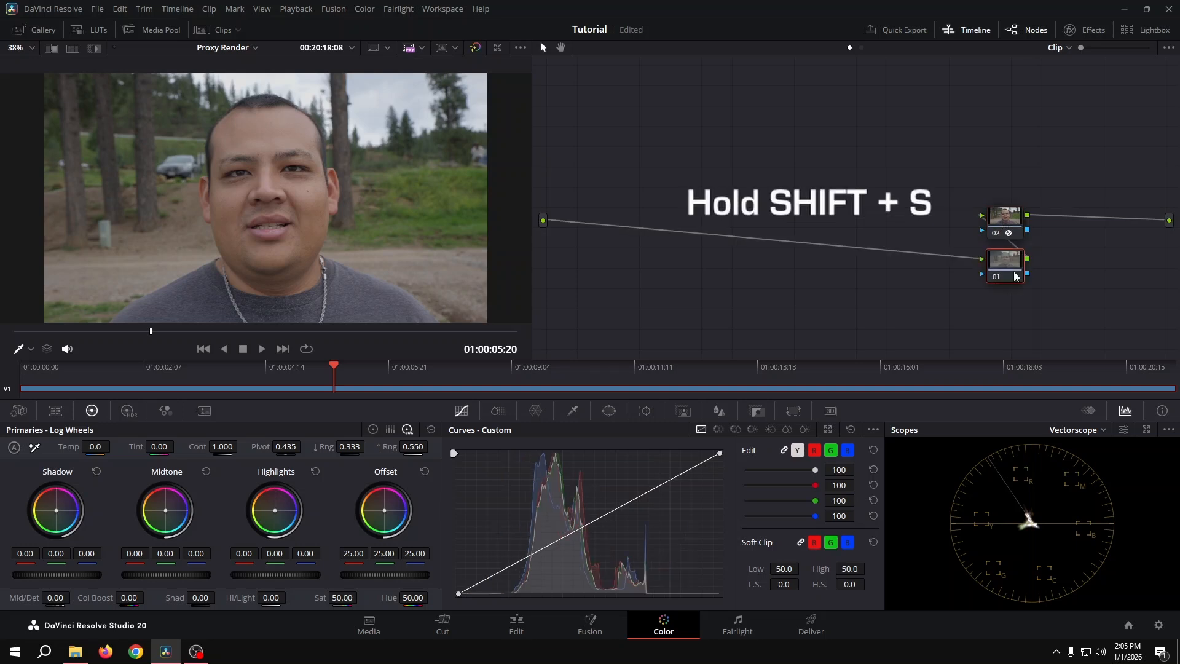
pyautogui.moveTo(1014, 274); pyautogui.dragTo(631, 233)
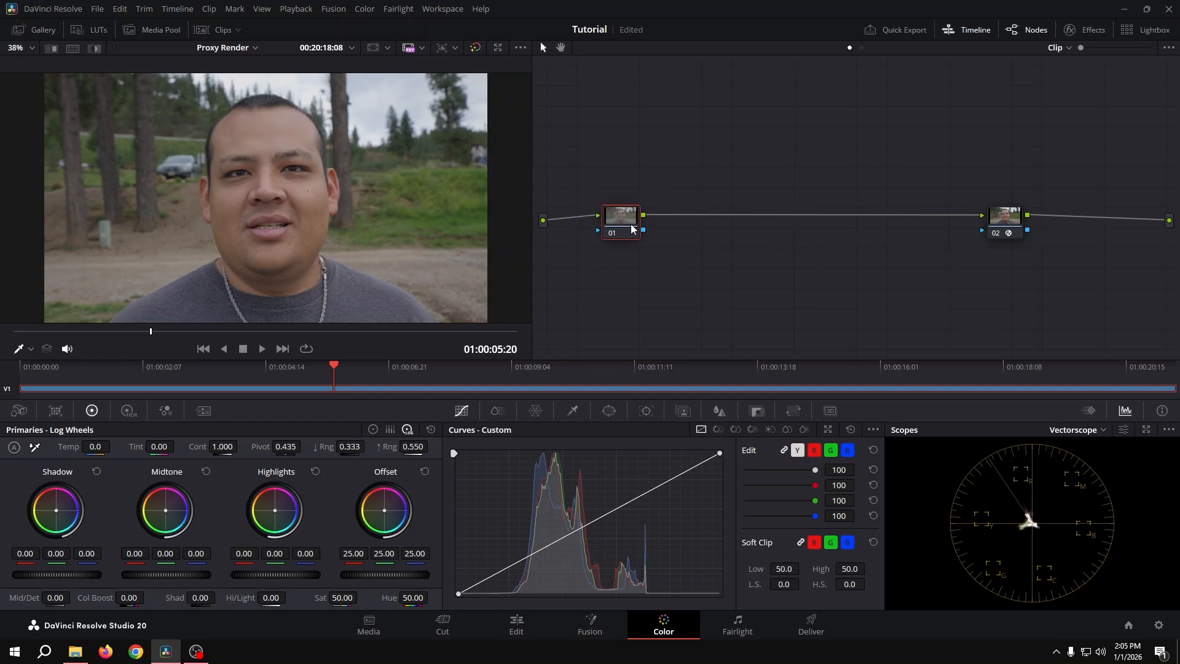
# Set the first node's contrast to 1.412 while judging the image at zero saturation, then restore the saturation and save the project.
pyautogui.moveTo(631, 224); pyautogui.dragTo(626, 222)
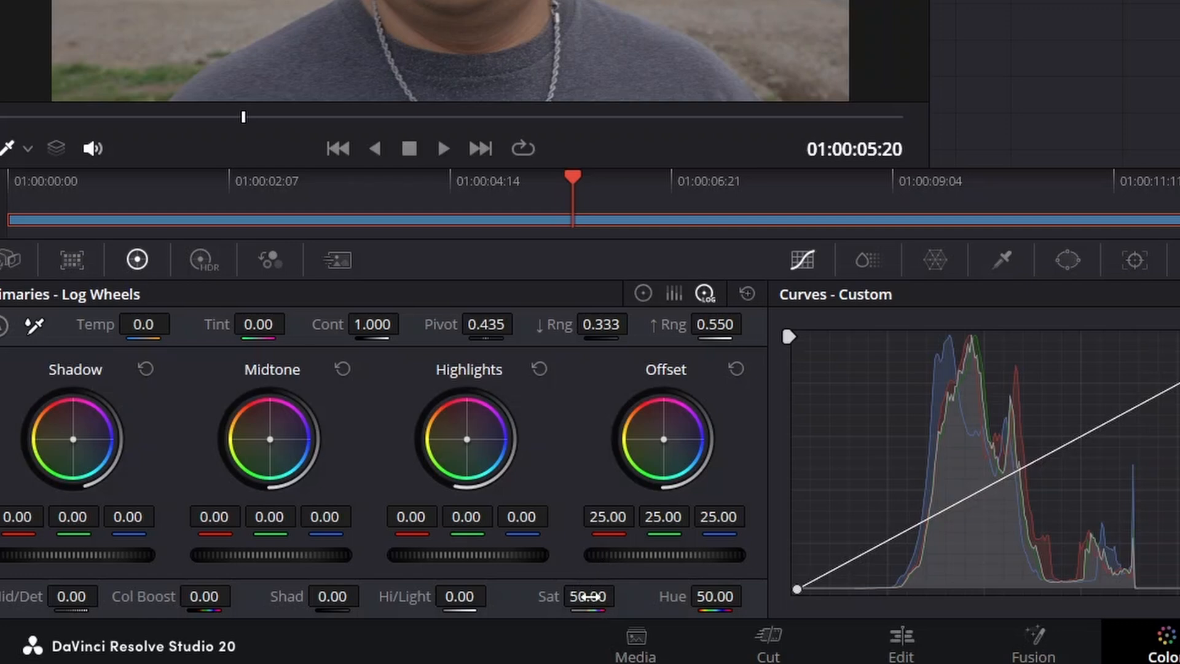
pyautogui.moveTo(596, 599); pyautogui.dragTo(289, 598)
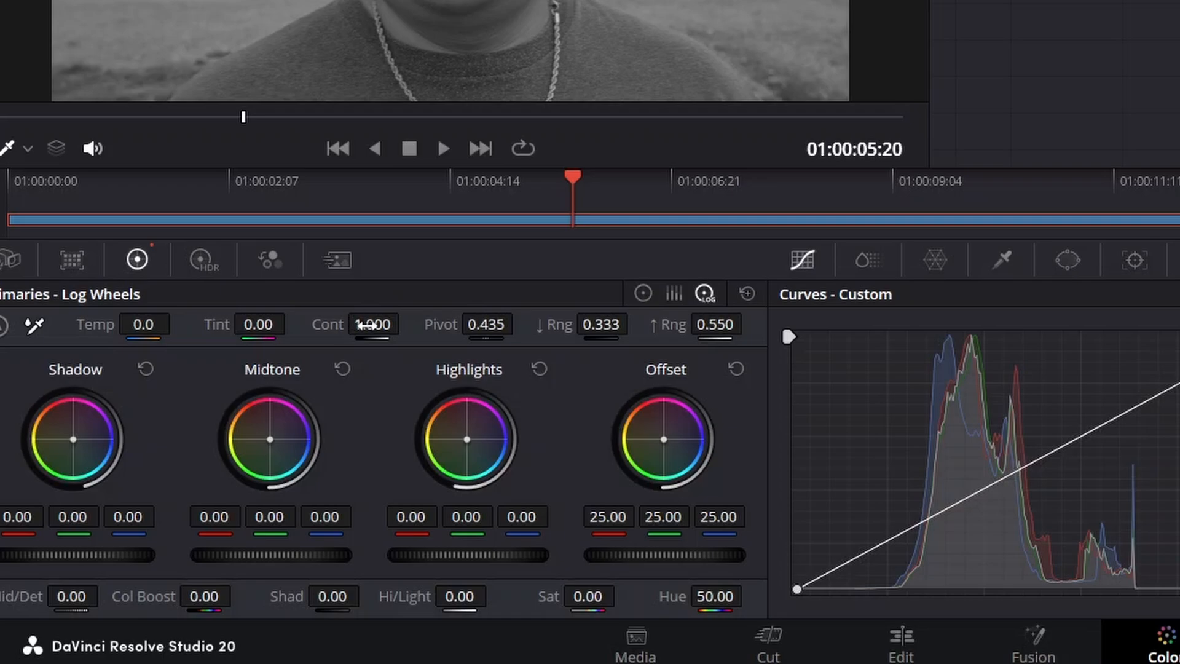
pyautogui.moveTo(367, 325); pyautogui.dragTo(405, 325)
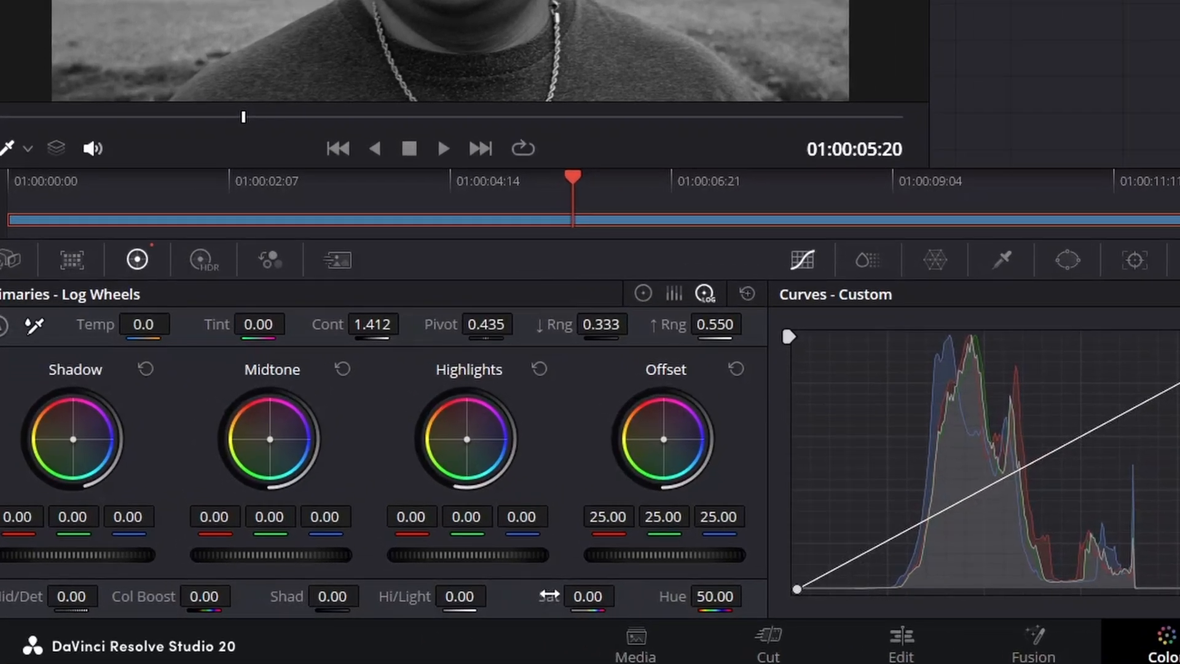
pyautogui.doubleClick(552, 597)
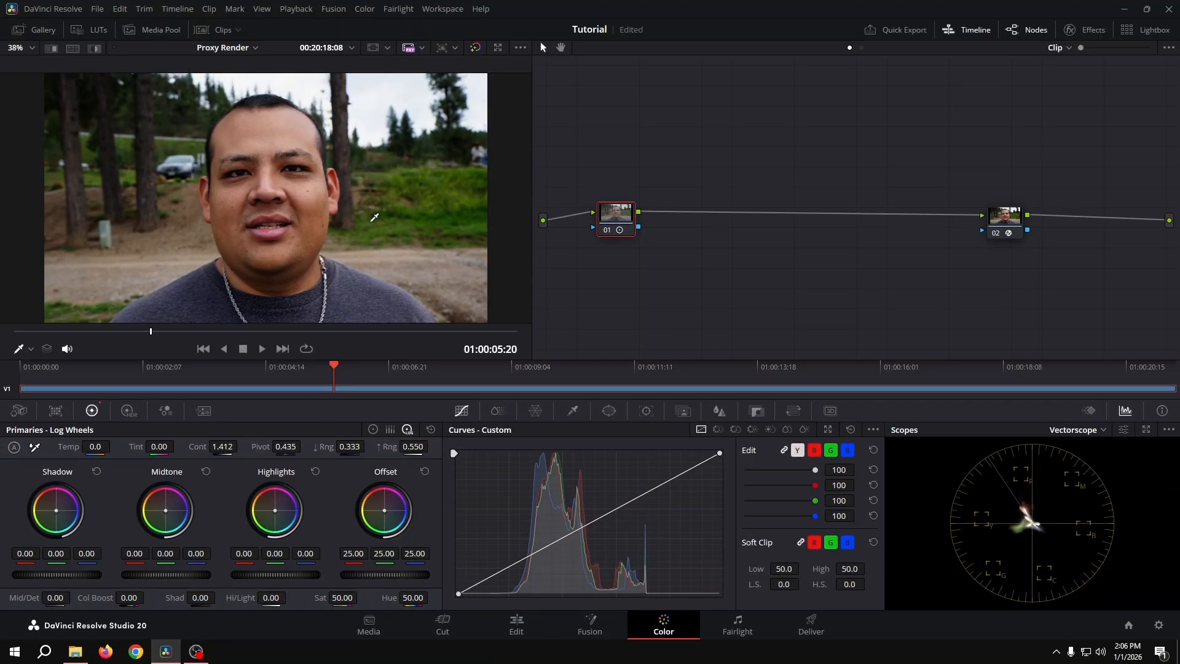
pyautogui.hotkey('ctrl', 'd')
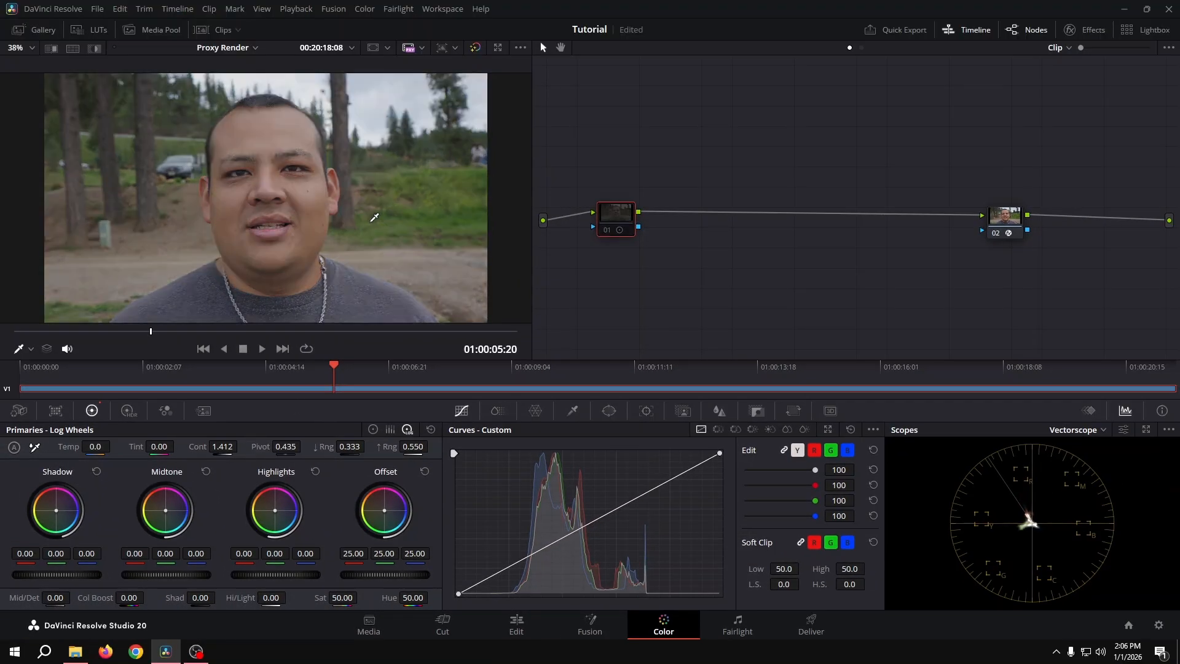
pyautogui.hotkey('ctrl', 'd')
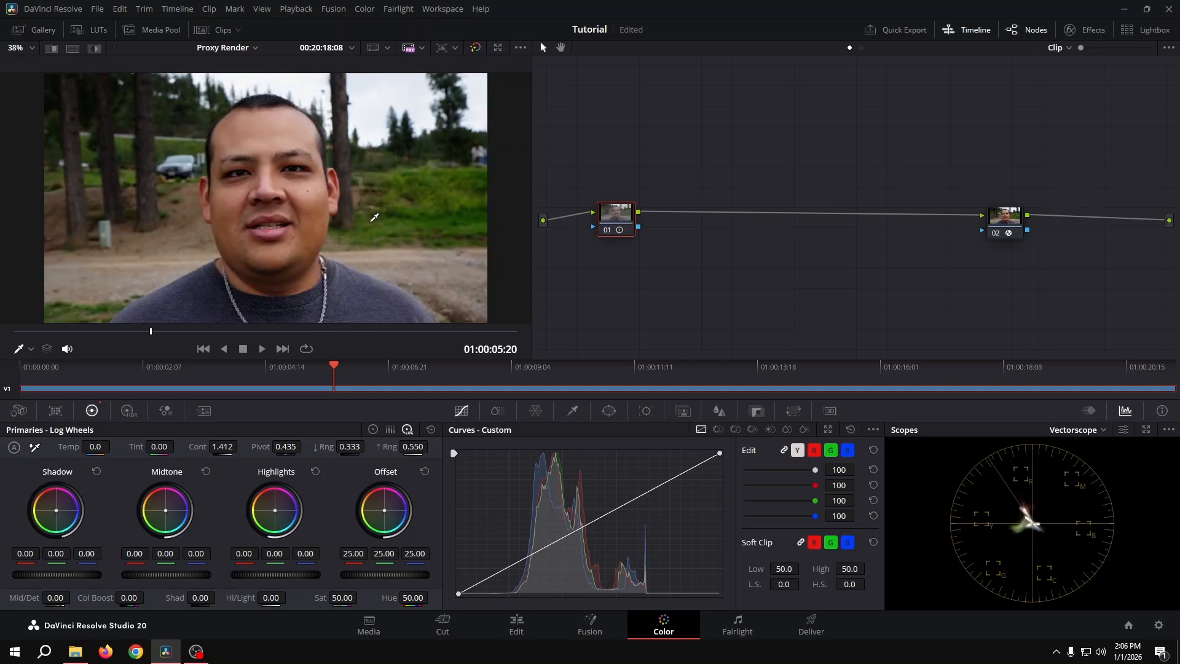
pyautogui.hotkey('ctrl', 's')
pyautogui.moveTo(222, 446); pyautogui.dragTo(233, 446)
pyautogui.hotkey('ctrl', 'z')
# Insert a serial node after the contrast node, try its saturation at 67.20, and reset that saturation.
pyautogui.moveTo(611, 219); pyautogui.dragTo(610, 216)
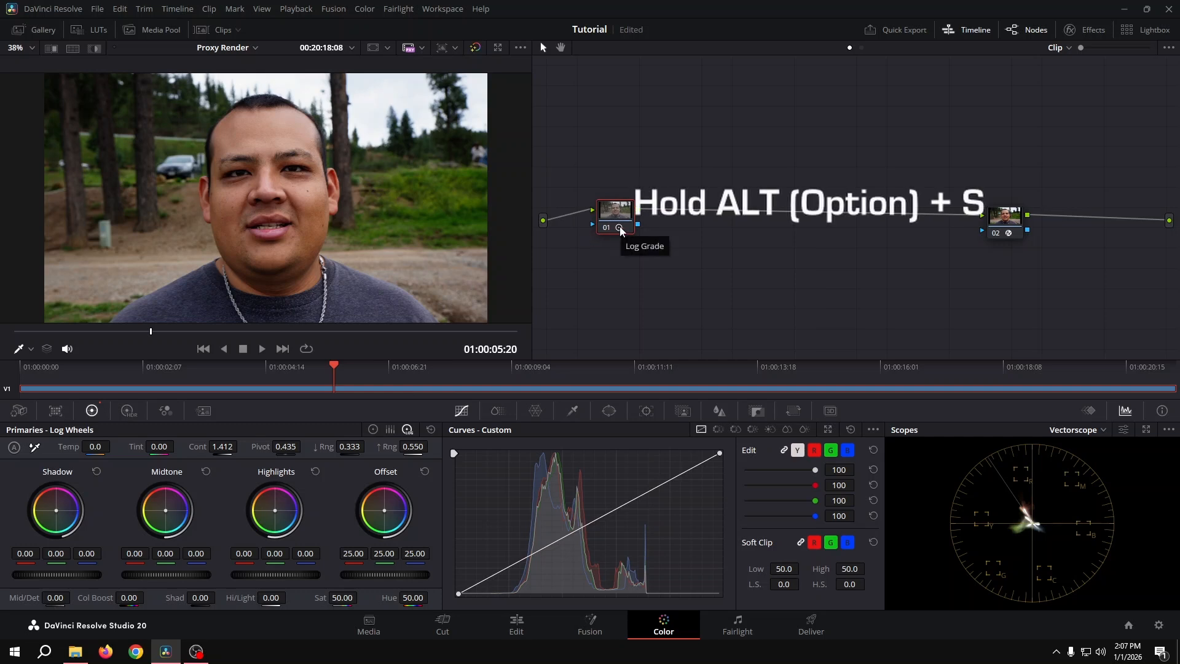
pyautogui.hotkey('alt', 's')
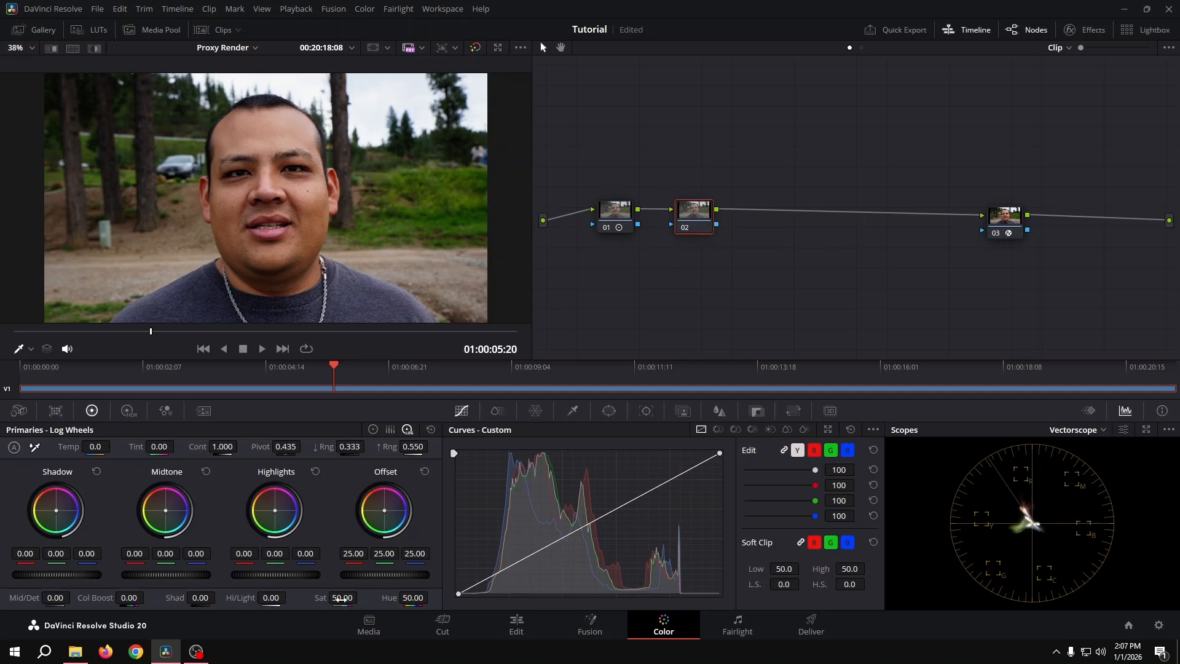
pyautogui.moveTo(341, 599); pyautogui.dragTo(360, 597)
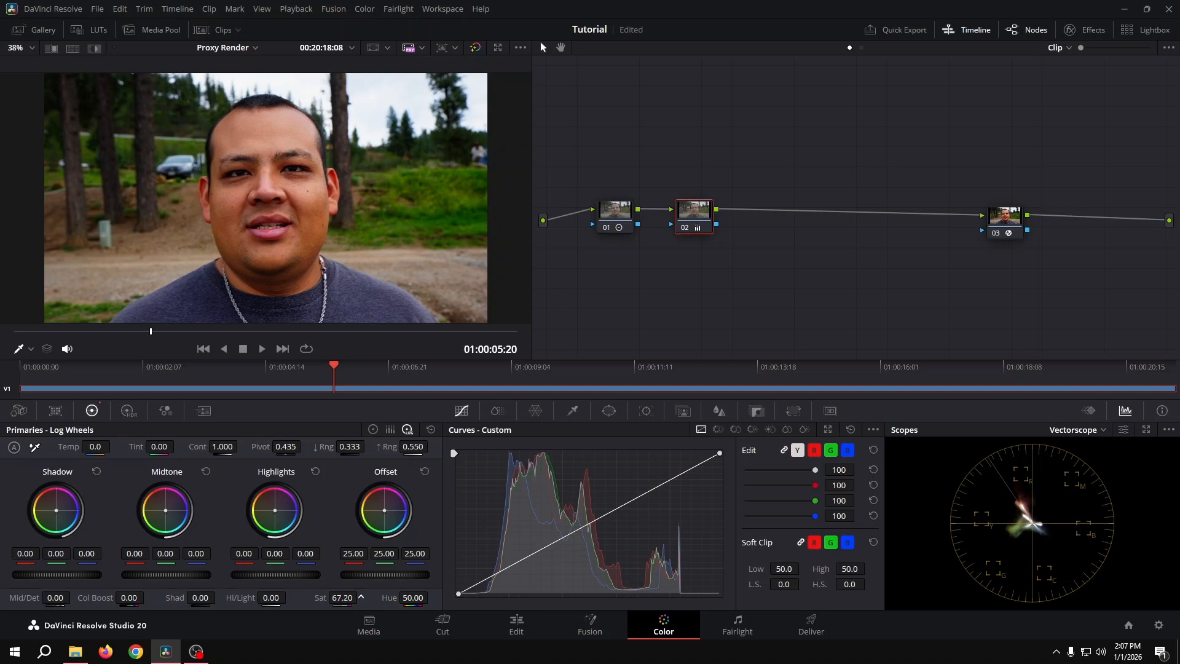
pyautogui.doubleClick(314, 598)
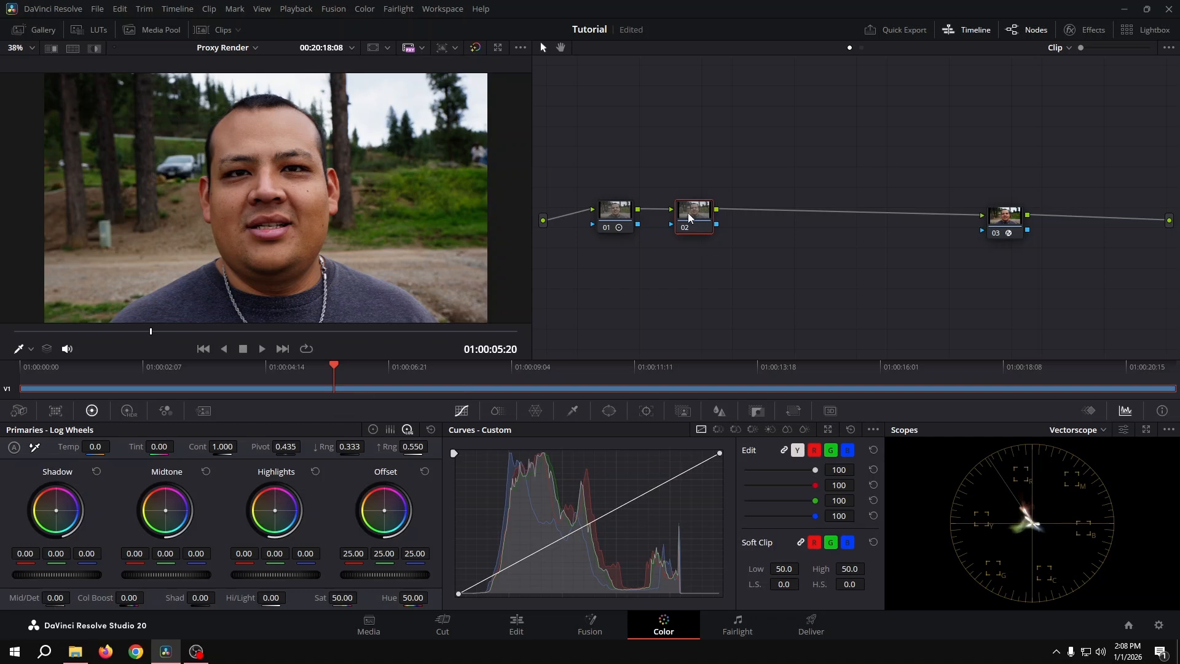
# Set the color space of the second node to HSL.
pyautogui.moveTo(694, 210); pyautogui.dragTo(692, 209)
pyautogui.rightClick(688, 211)
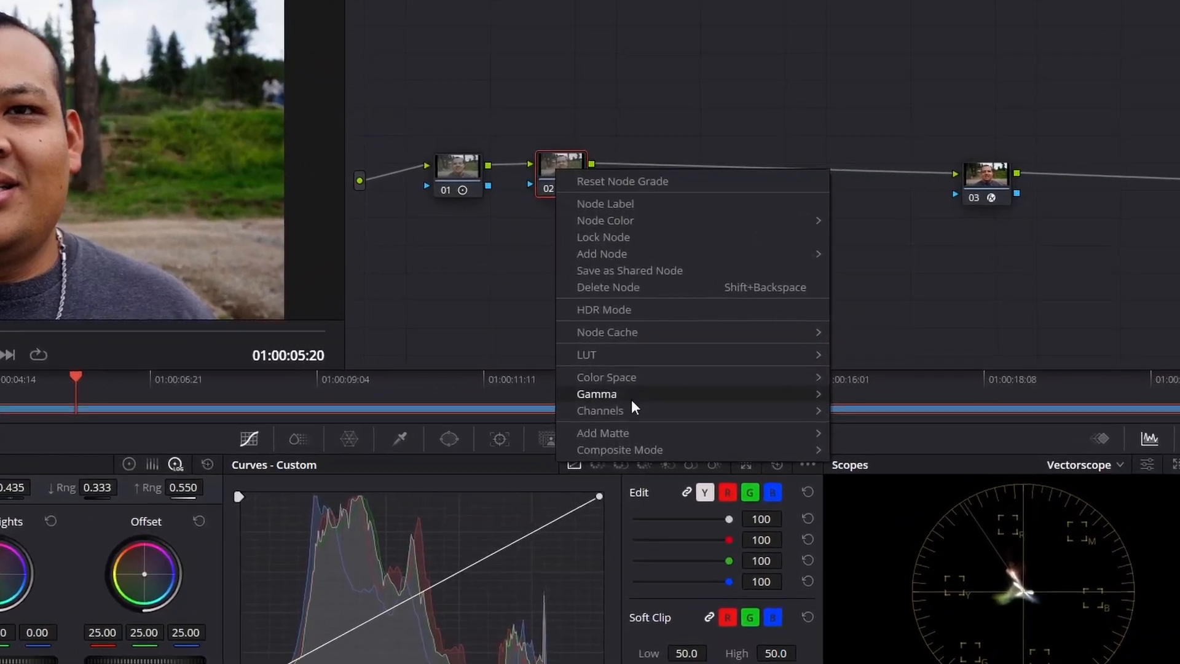
pyautogui.moveTo(627, 377)
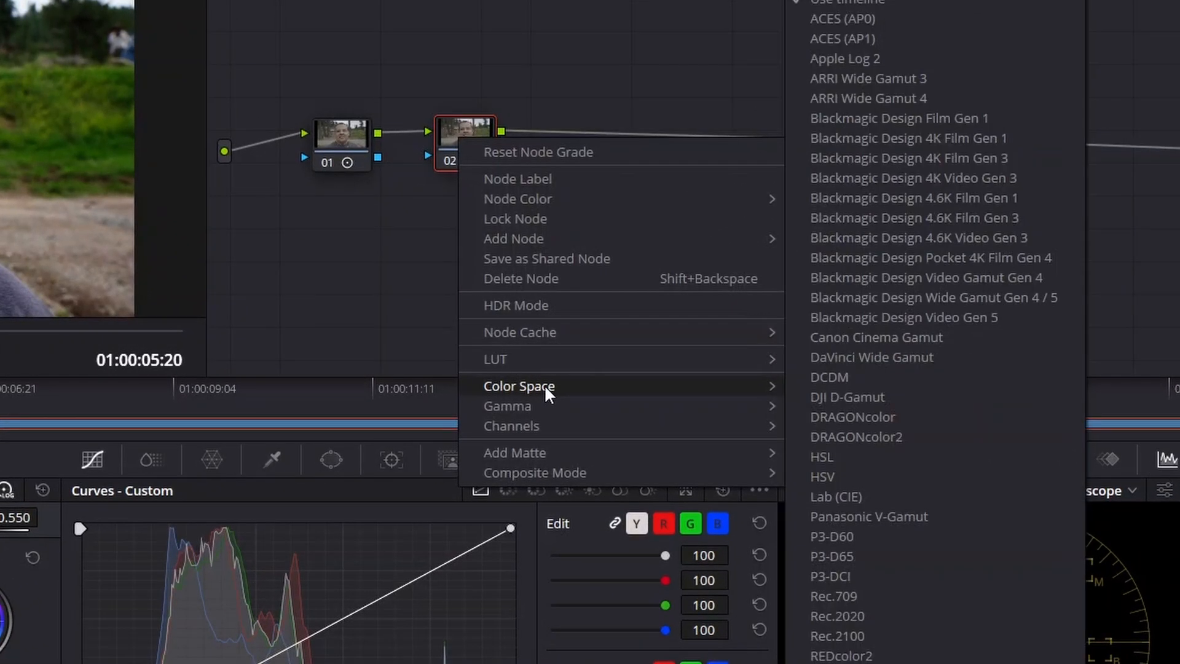
pyautogui.click(847, 459)
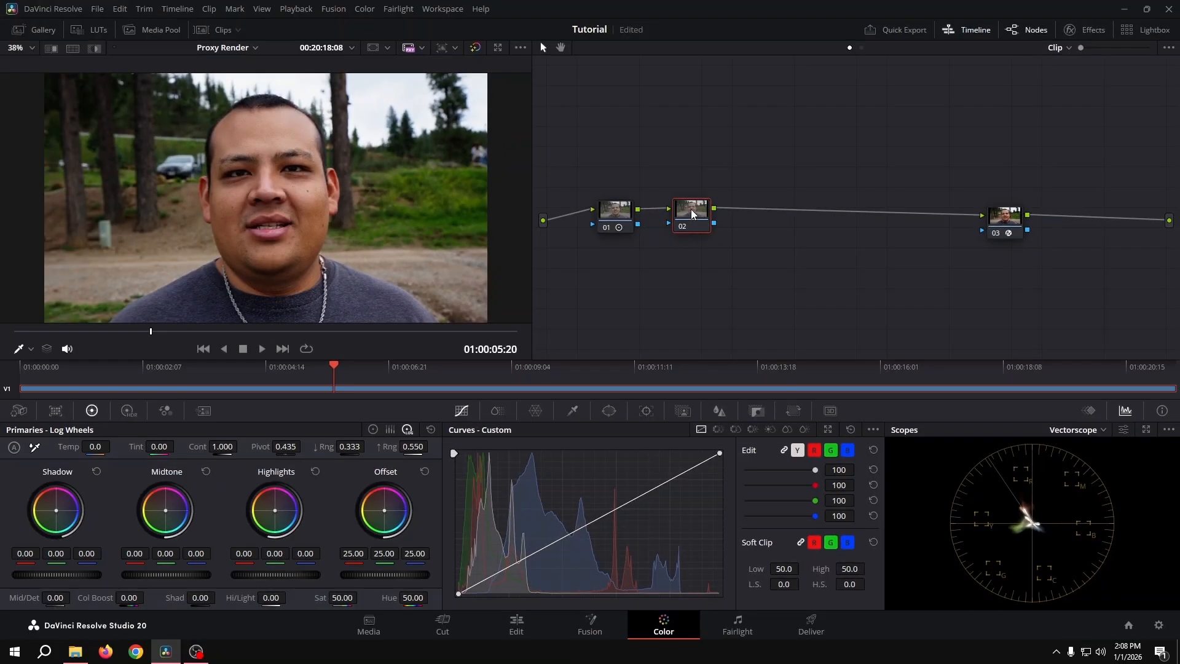
# Disable channels 1 and 3 on the second node, leaving only channel 2 active.
pyautogui.rightClick(692, 214)
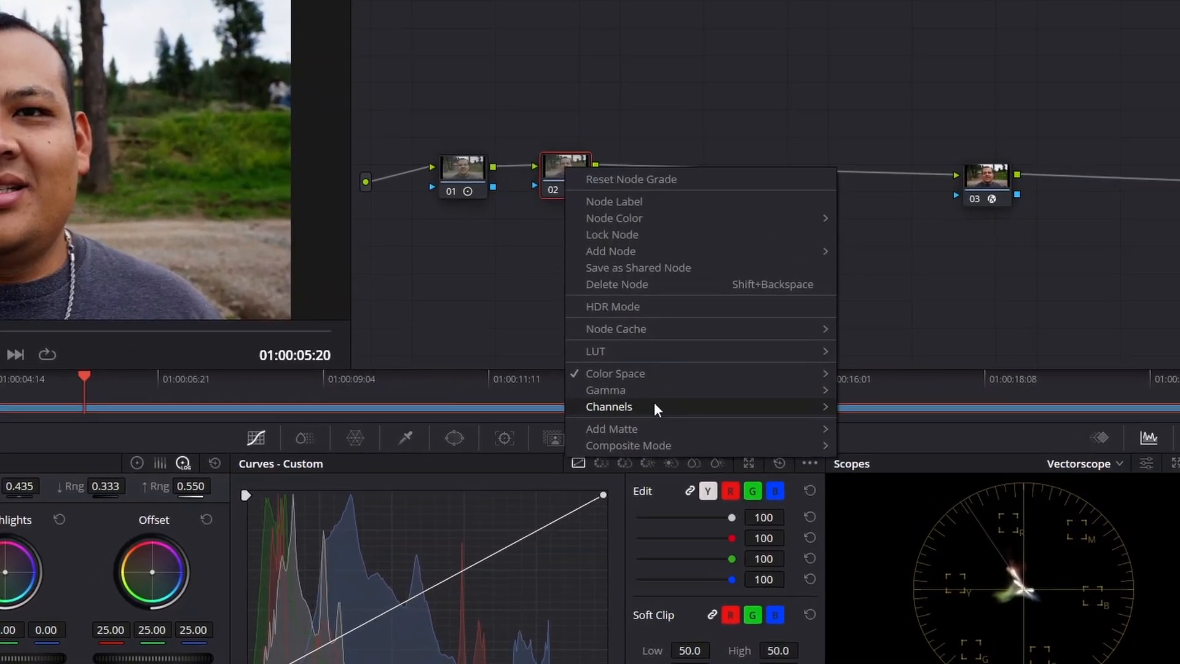
pyautogui.moveTo(758, 390)
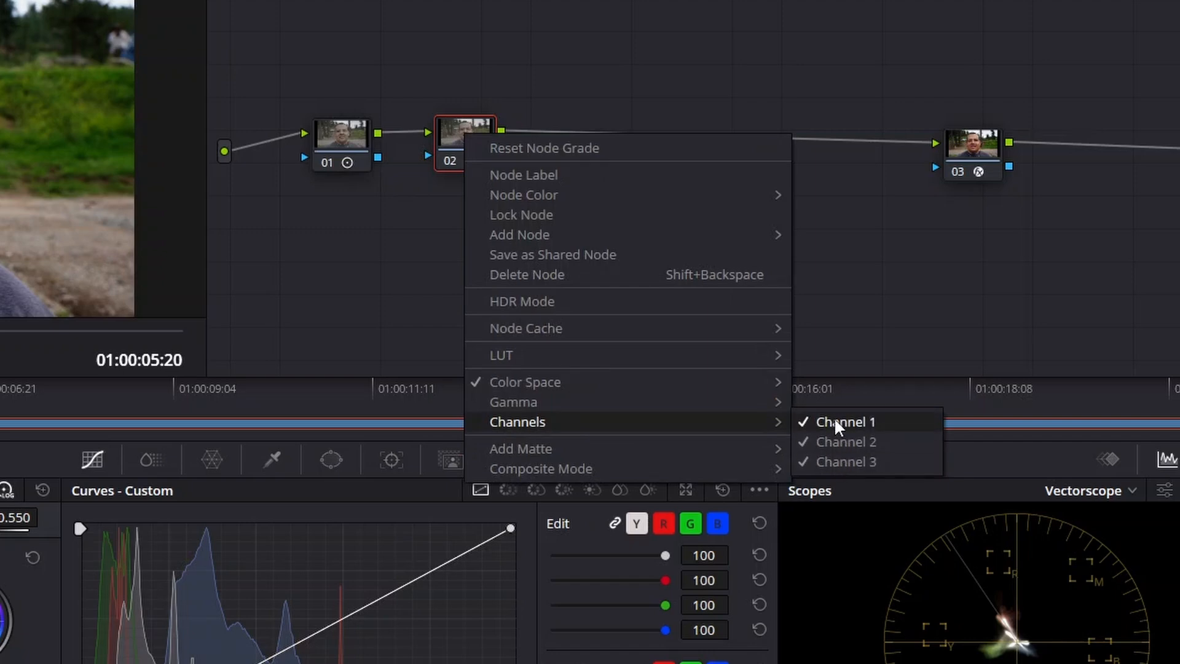
pyautogui.click(835, 421)
pyautogui.rightClick(478, 159)
pyautogui.moveTo(551, 449)
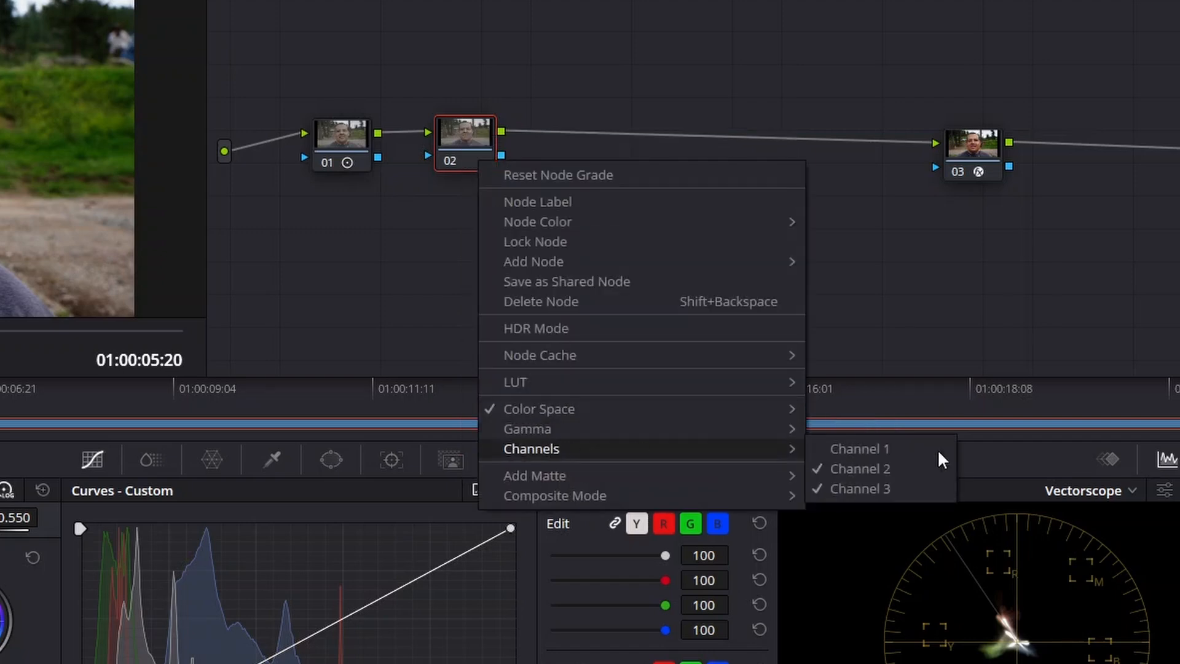
pyautogui.click(888, 489)
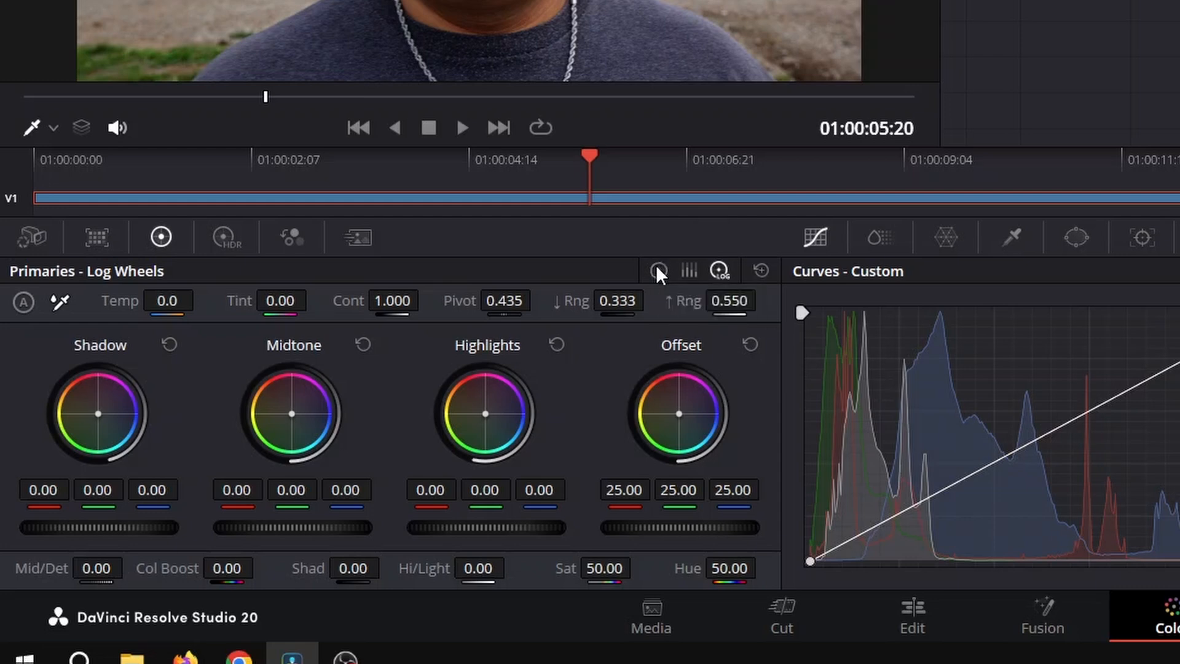
# Raise the second node's overall gain to 1.25 with the primary color wheels, save the project, and compare the node off and on.
pyautogui.click(657, 271)
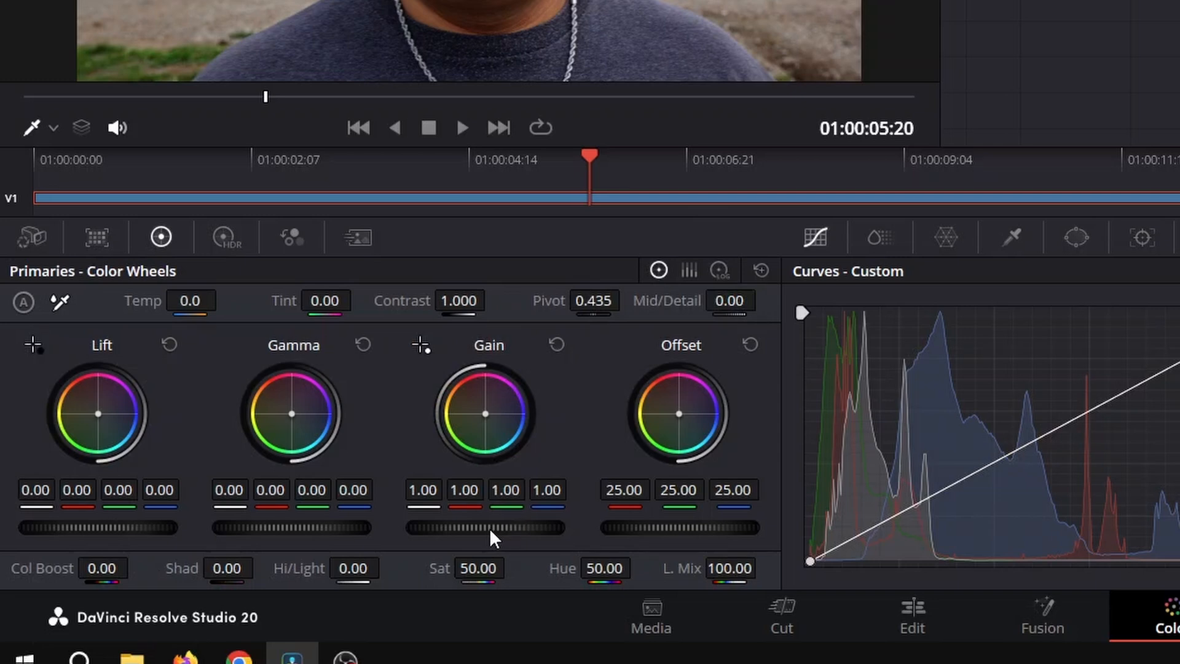
pyautogui.scroll(4, 489, 529)
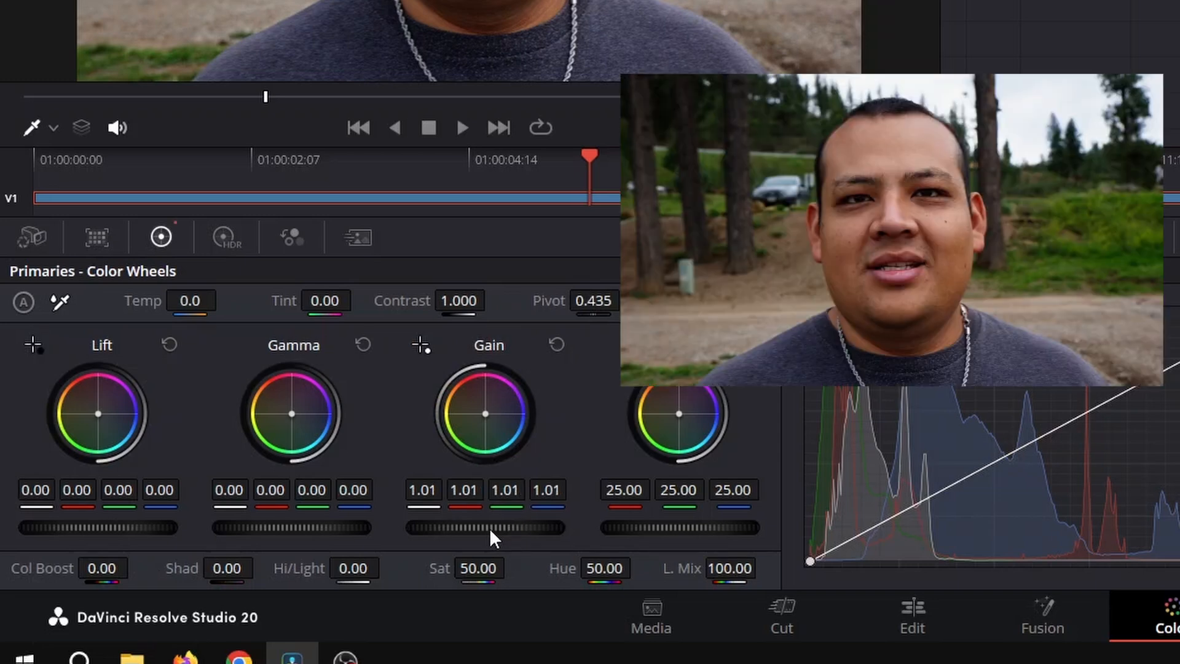
pyautogui.scroll(5, 489, 529)
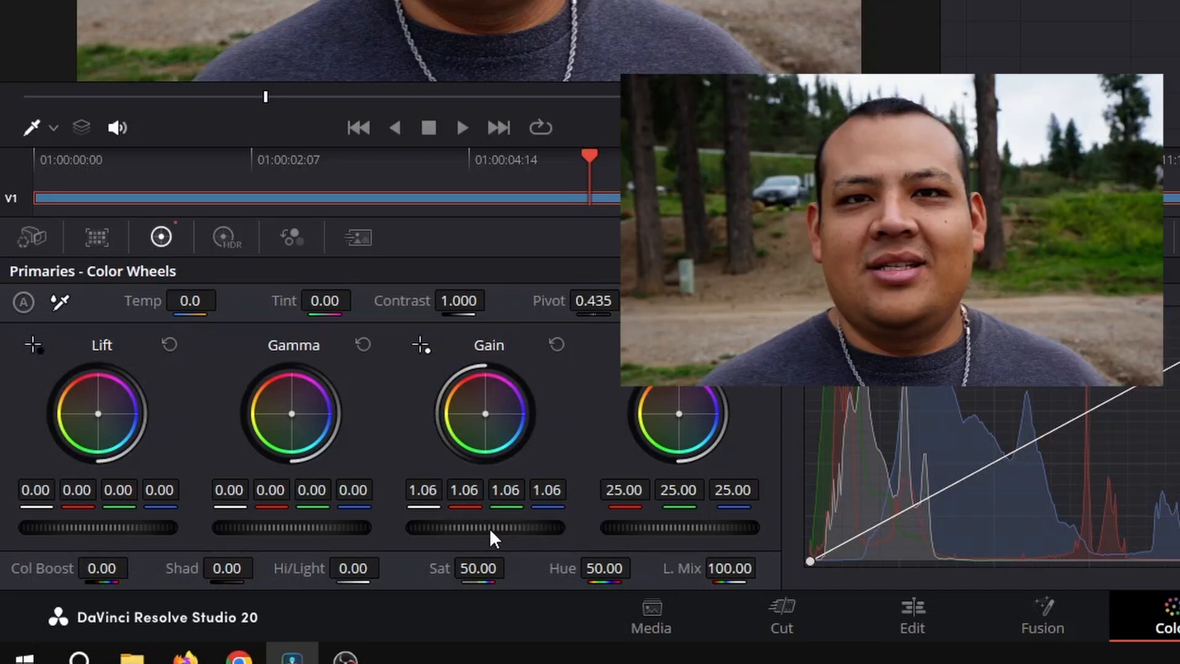
pyautogui.scroll(5, 489, 529)
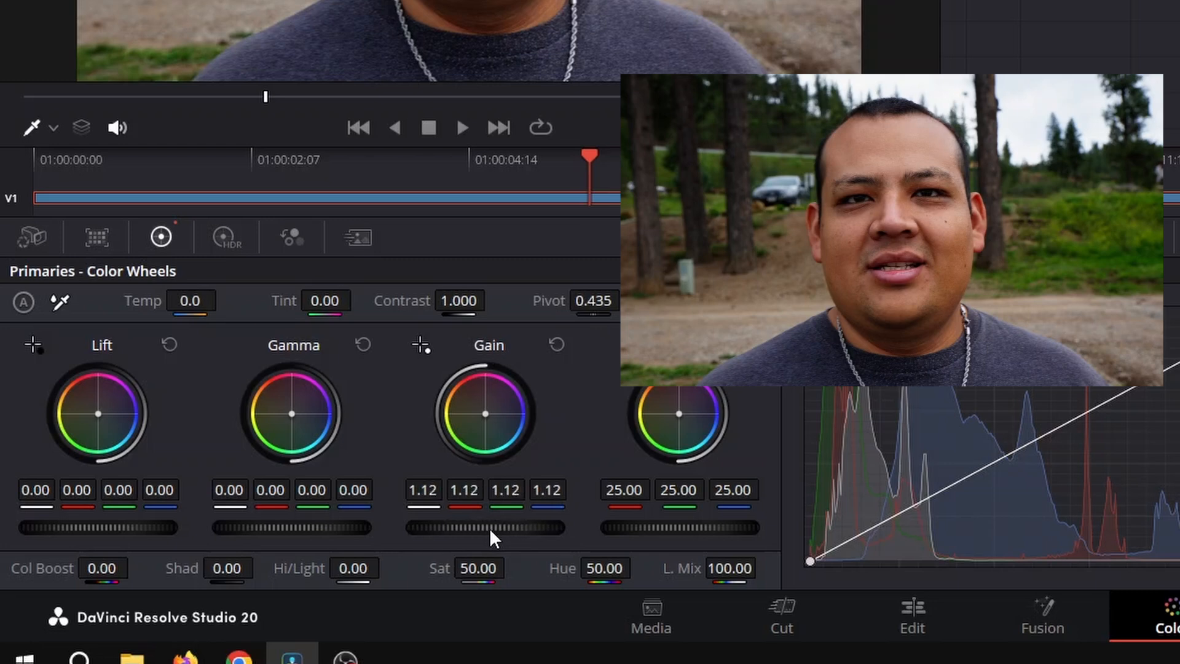
pyautogui.scroll(6, 489, 529)
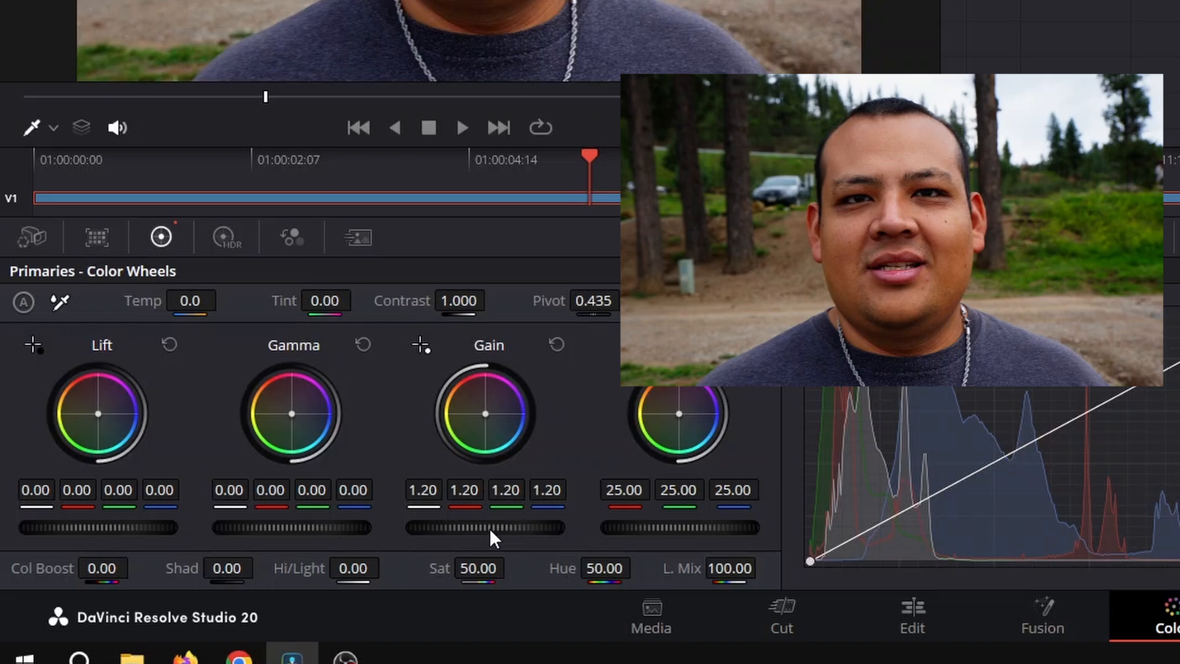
pyautogui.scroll(3, 489, 528)
pyautogui.scroll(2, 489, 528)
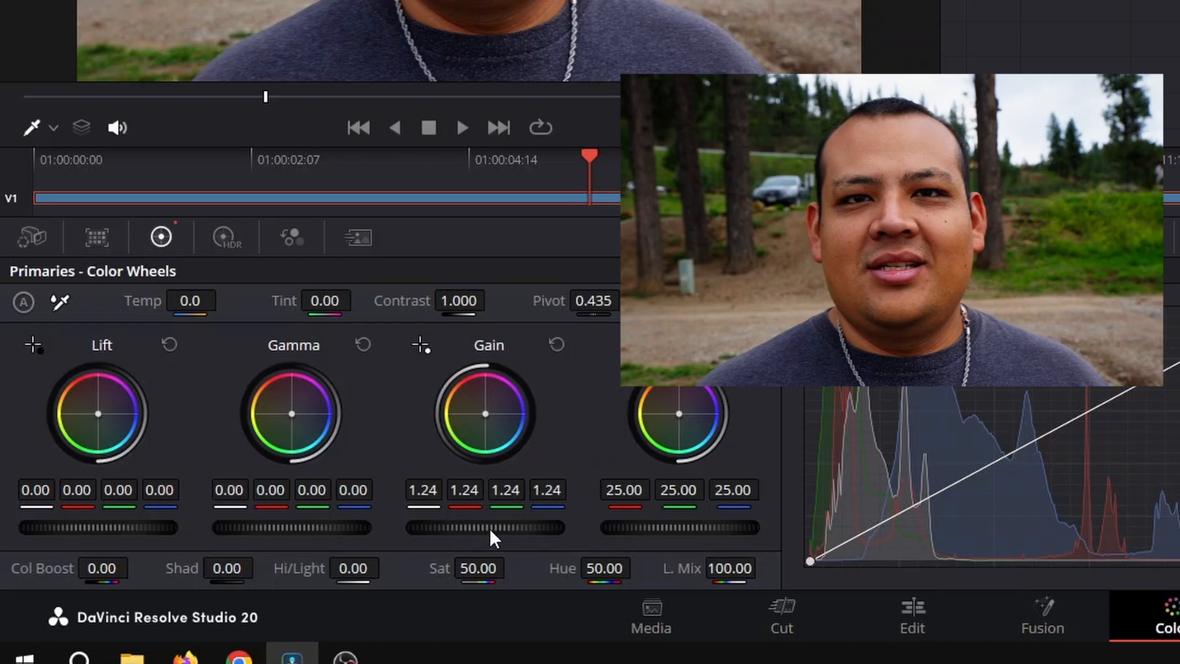
pyautogui.scroll(1, 489, 529)
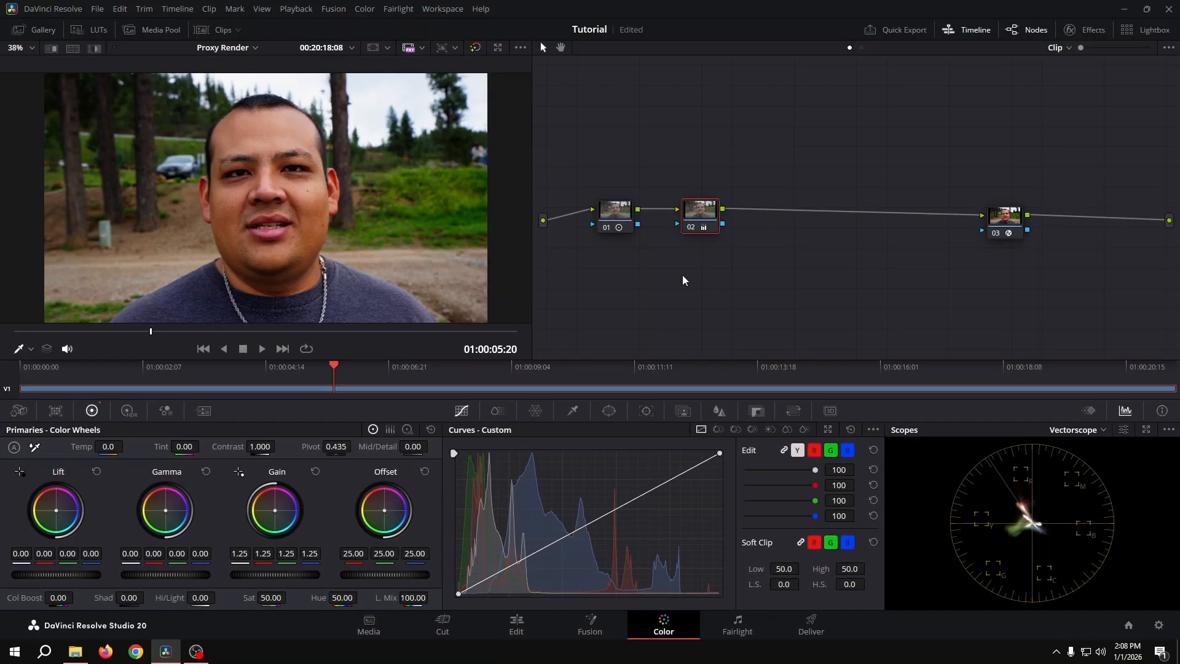
pyautogui.hotkey('ctrl', 's')
pyautogui.hotkey('ctrl', 'd')
pyautogui.hotkey('ctrl', 'd')
# Insert a serial node after the saturation node, balance its offset to red 23.21, green 25.39, blue 24.69, and compare it off and on.
pyautogui.moveTo(705, 196); pyautogui.dragTo(697, 196)
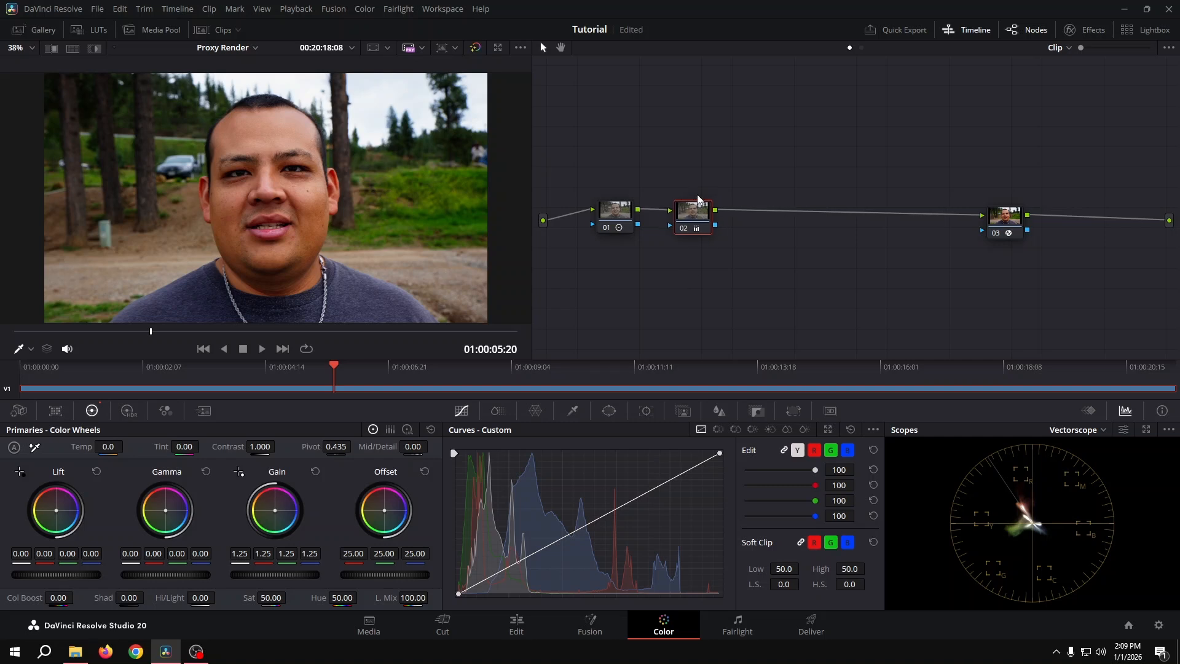
pyautogui.hotkey('alt', 's')
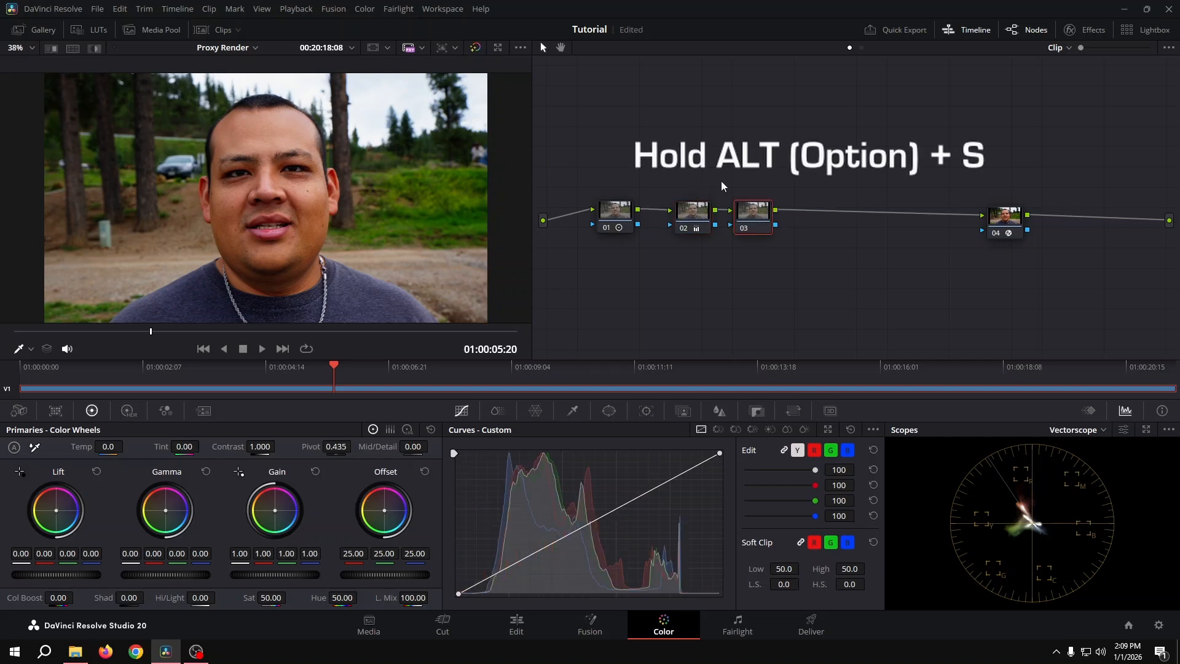
pyautogui.moveTo(750, 214); pyautogui.dragTo(756, 214)
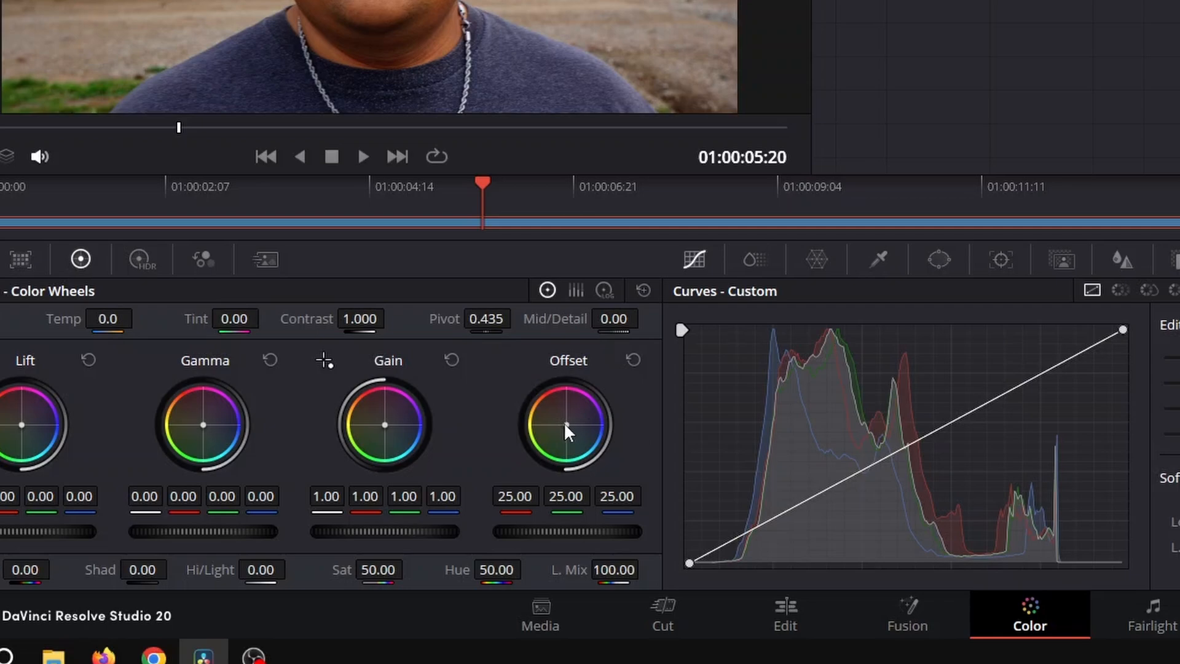
pyautogui.moveTo(563, 421); pyautogui.dragTo(560, 429)
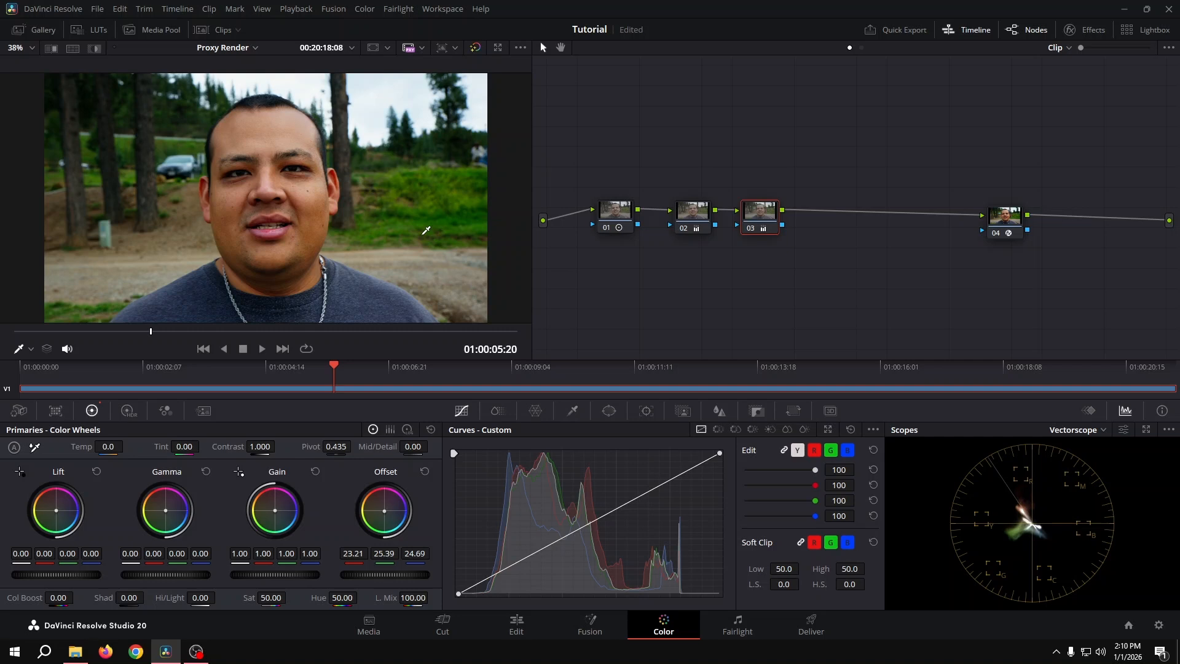
pyautogui.hotkey('ctrl', 'd')
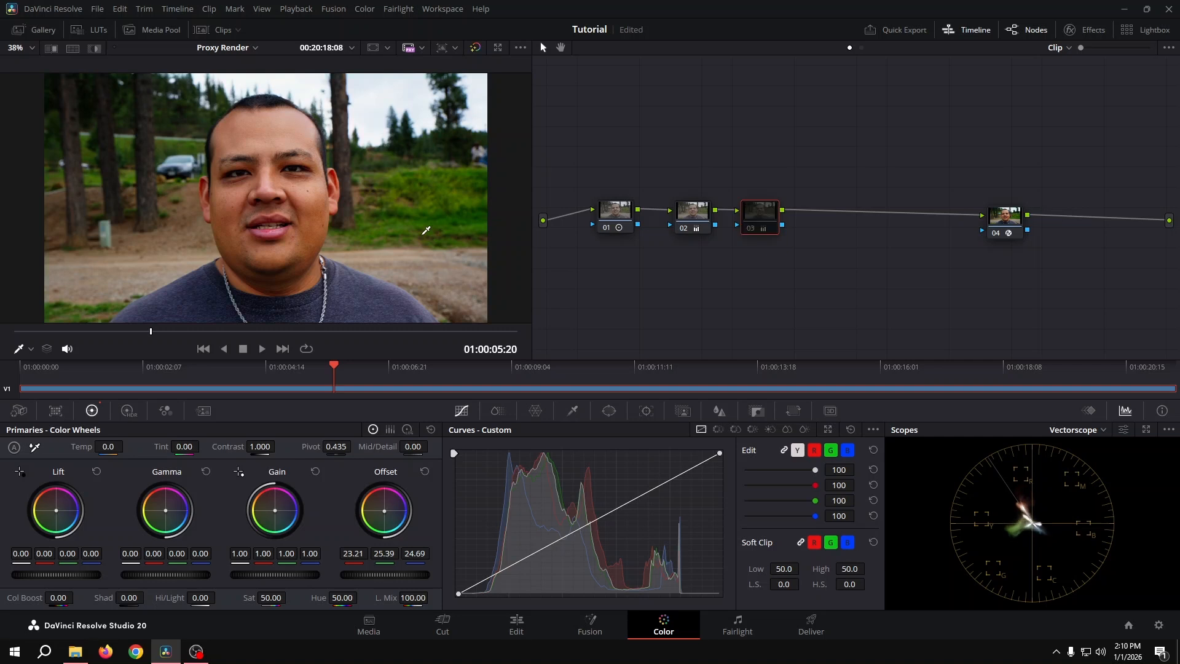
pyautogui.hotkey('ctrl', 'd')
pyautogui.hotkey('ctrl', 'd')
pyautogui.hotkey('ctrl', 'd')
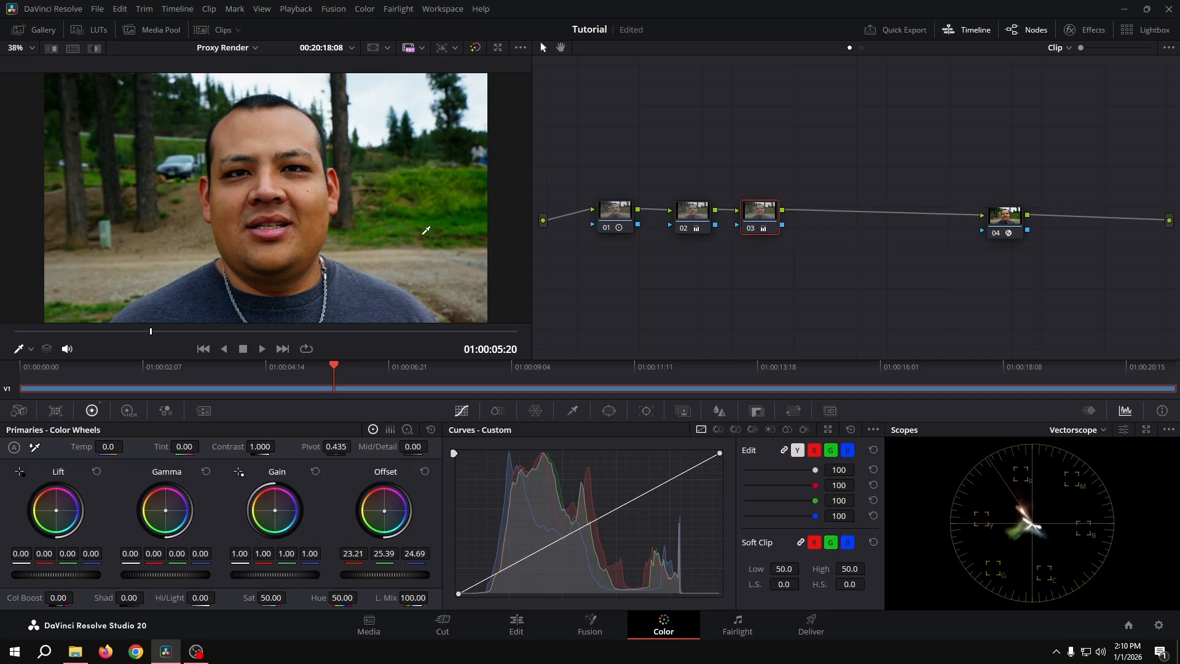
# Insert a serial node after the offset node, balance its gain to red 0.98, green 1.01, blue 0.98, and compare it off and on.
pyautogui.moveTo(771, 201); pyautogui.dragTo(767, 201)
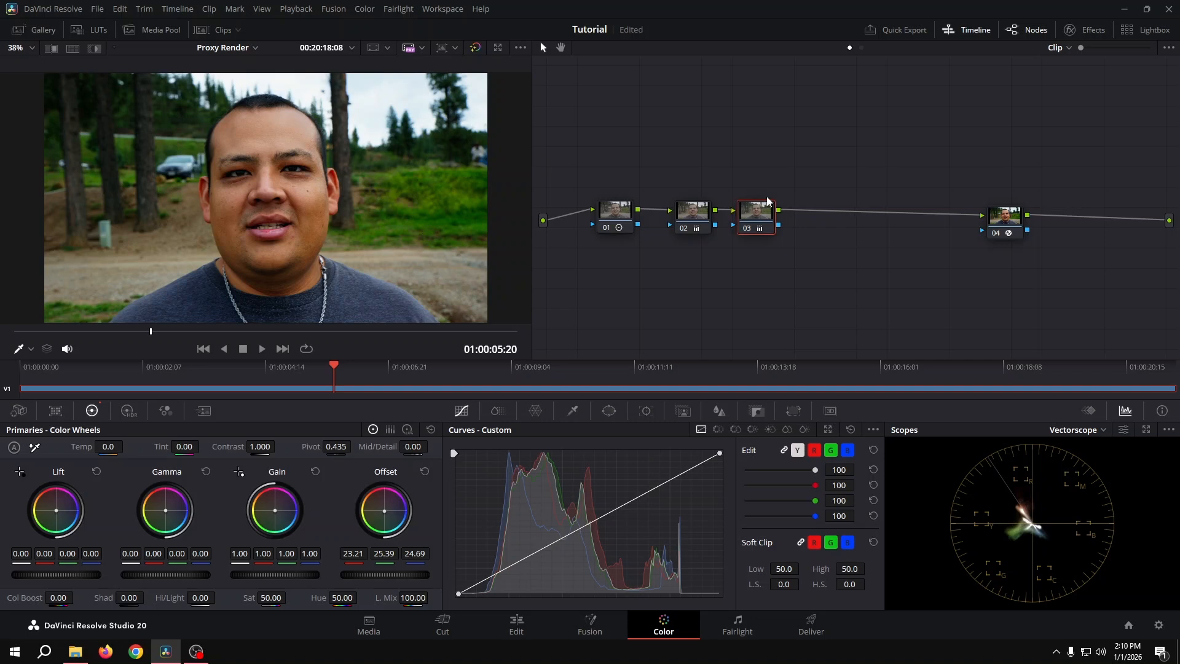
pyautogui.hotkey('alt', 's')
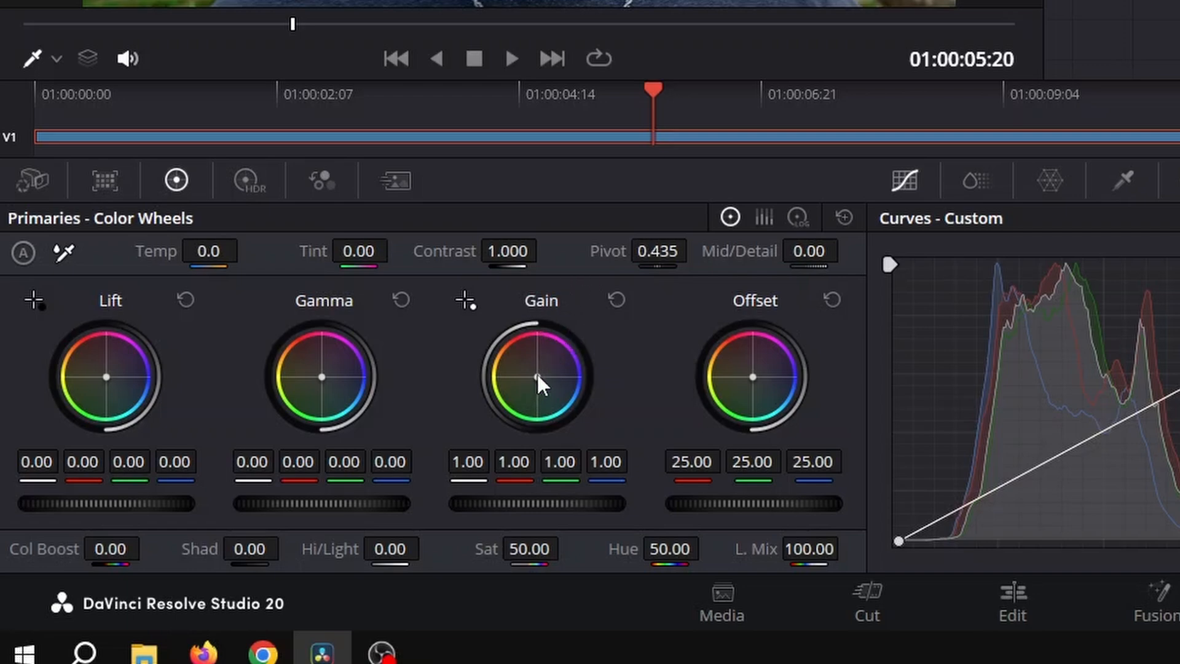
pyautogui.moveTo(537, 377); pyautogui.dragTo(535, 381)
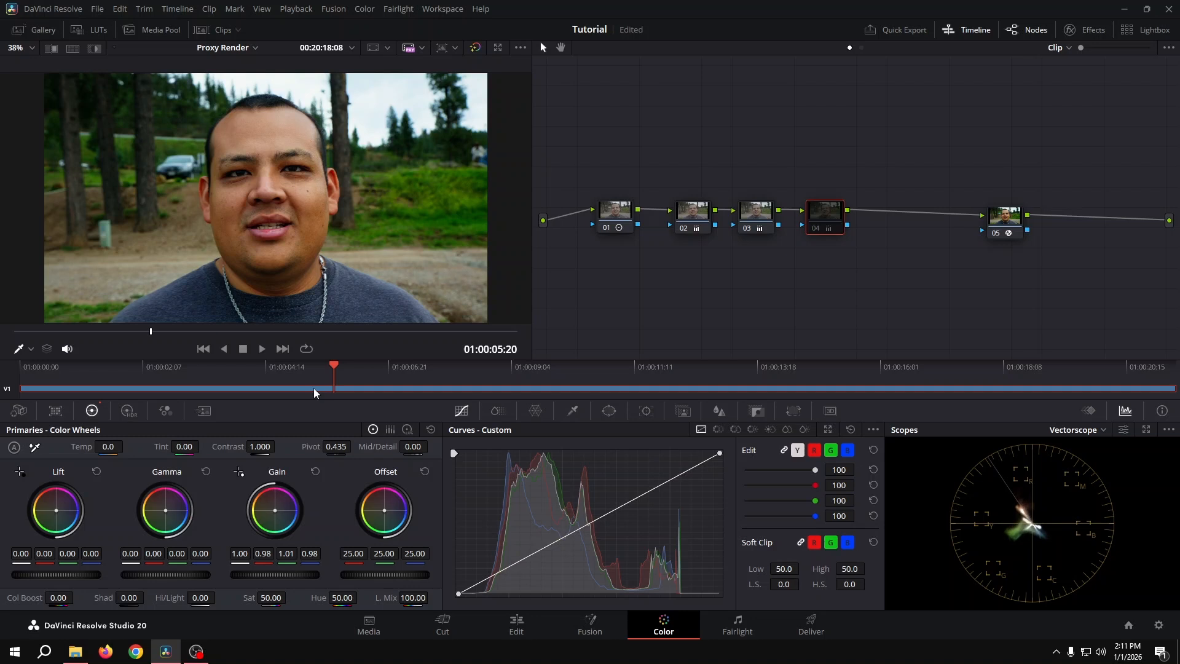
pyautogui.hotkey('ctrl', 'd')
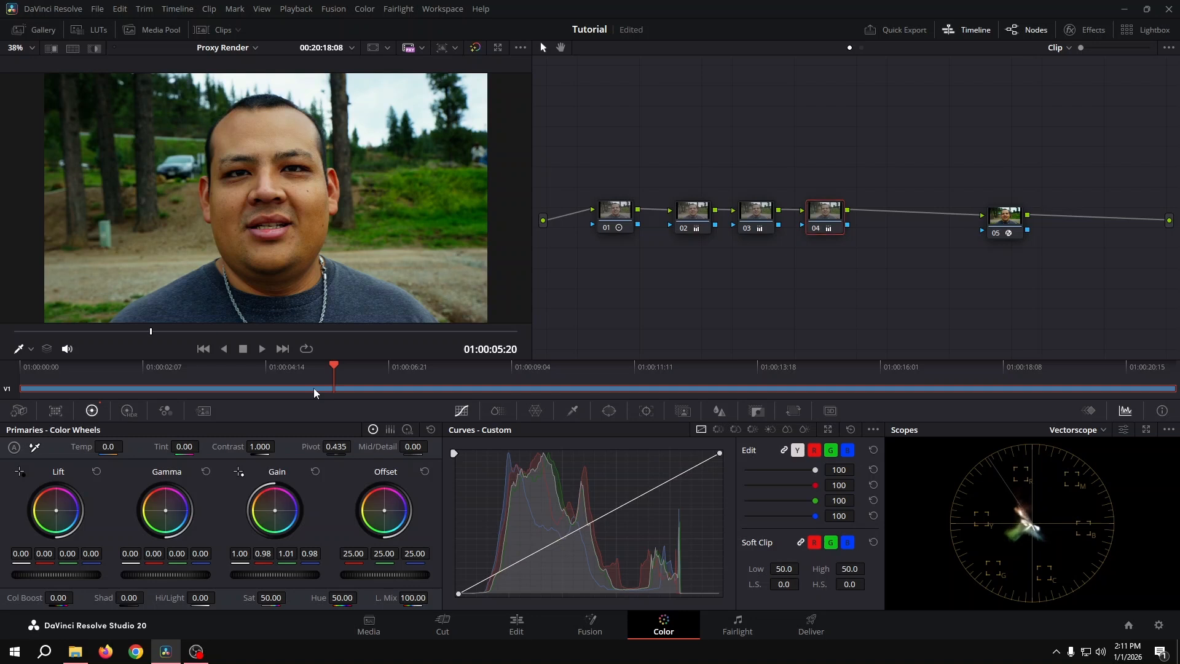
pyautogui.hotkey('ctrl', 'd')
pyautogui.hotkey('ctrl', 'd')
pyautogui.hotkey('ctrl', 'd')
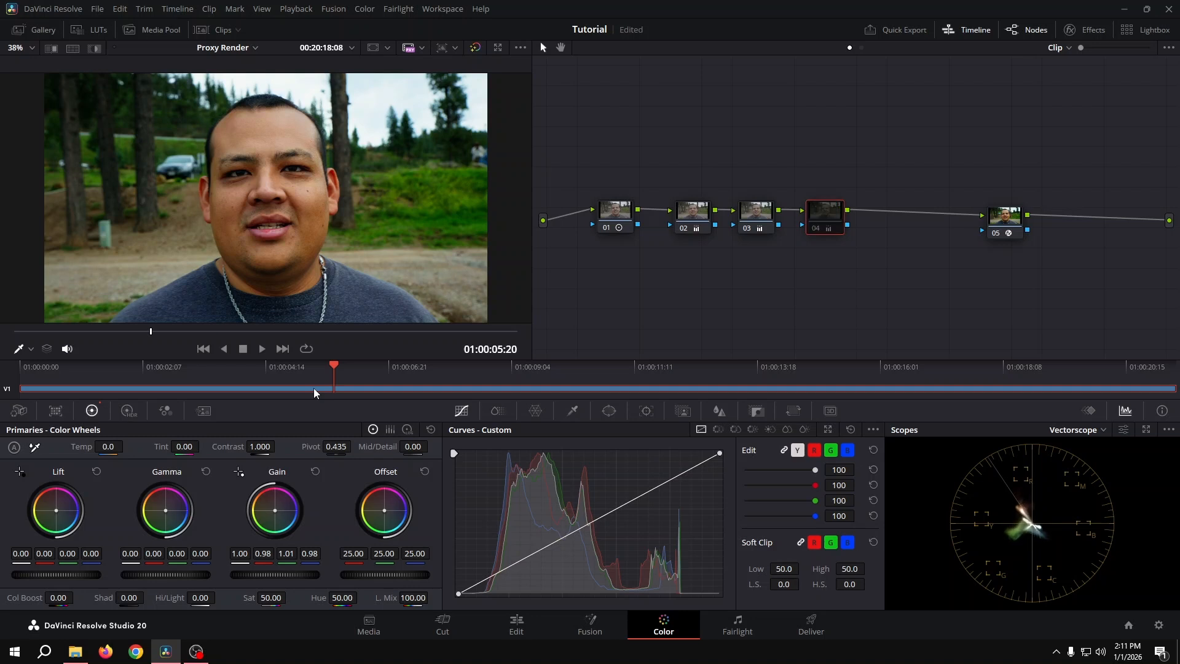
pyautogui.hotkey('ctrl', 'd')
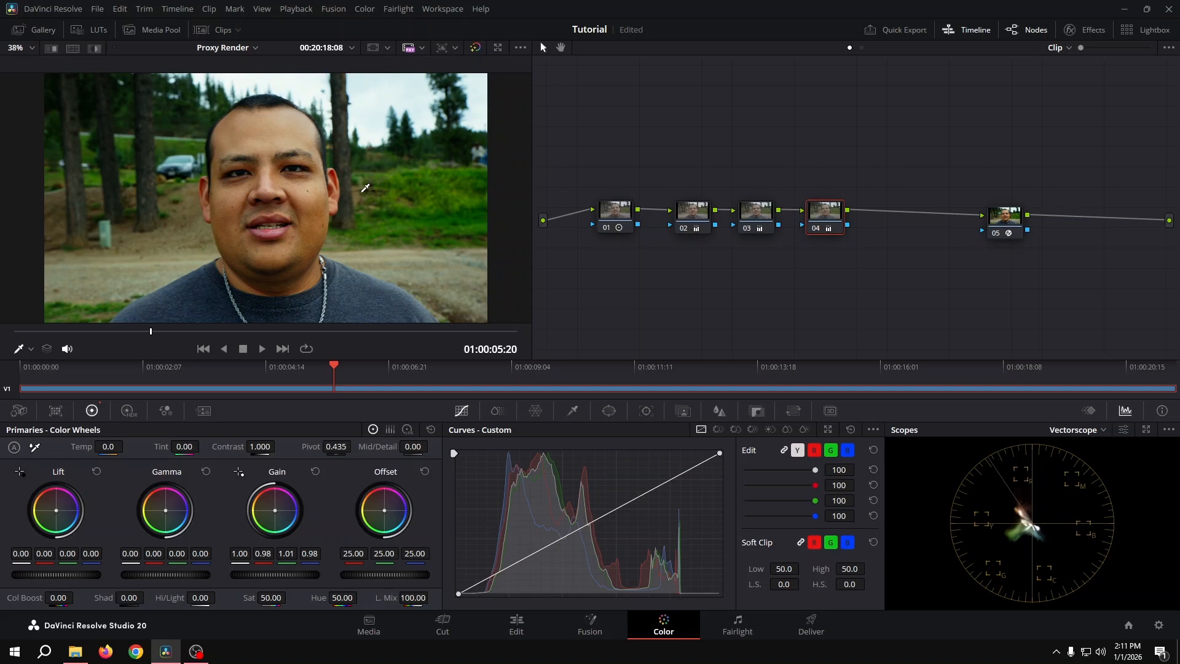
# Insert another serial node between the gain-balance node and the color space transform node, evenly spaced in the chain.
pyautogui.moveTo(824, 220); pyautogui.dragTo(824, 219)
pyautogui.hotkey('alt', 's')
pyautogui.moveTo(877, 221); pyautogui.dragTo(880, 222)
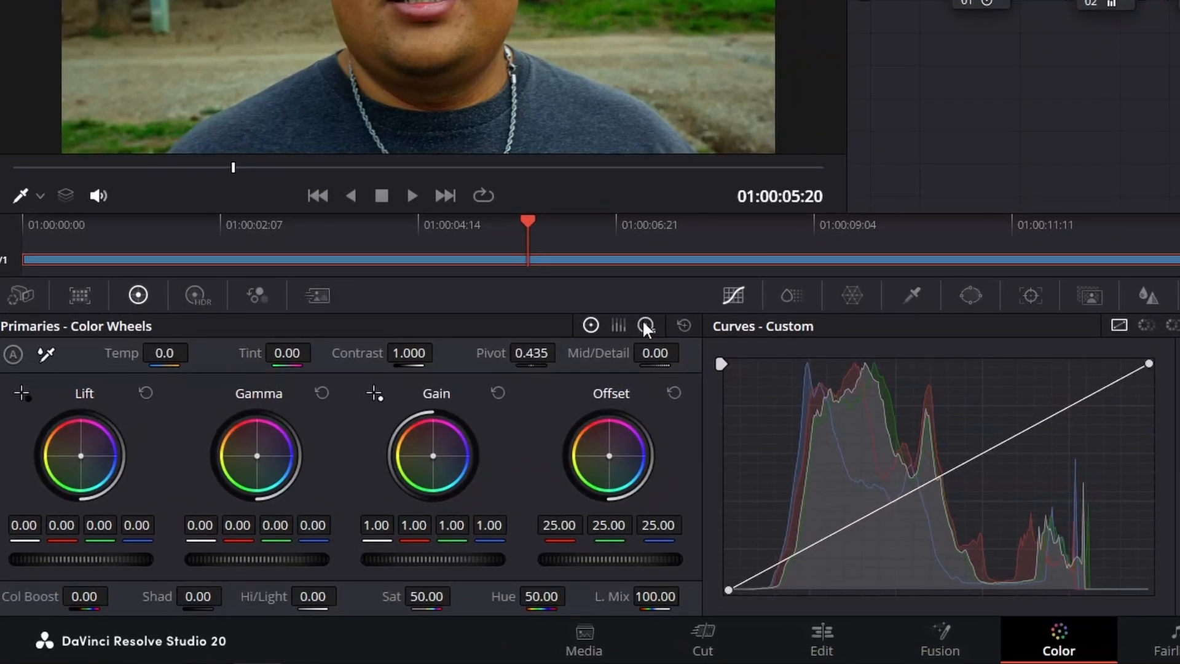
# Tint the fifth node's shadows blue with the log wheels, to red -0.00, green -0.01, blue 0.07, and compare the node off and on.
pyautogui.click(644, 325)
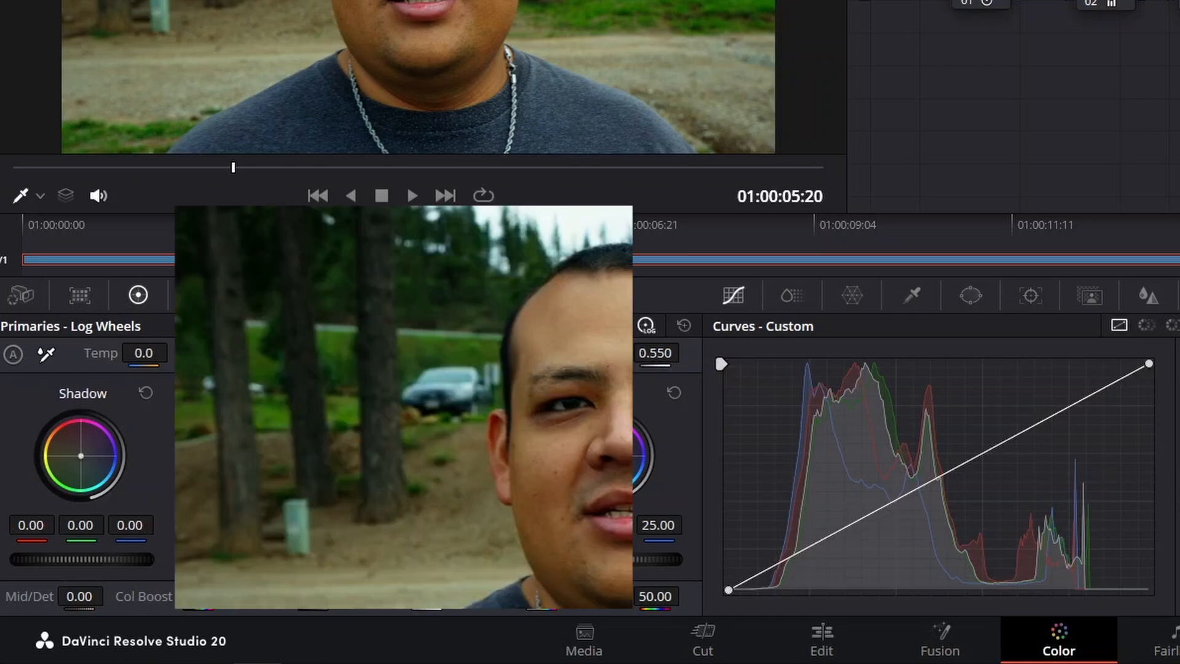
pyautogui.moveTo(81, 455); pyautogui.dragTo(83, 456)
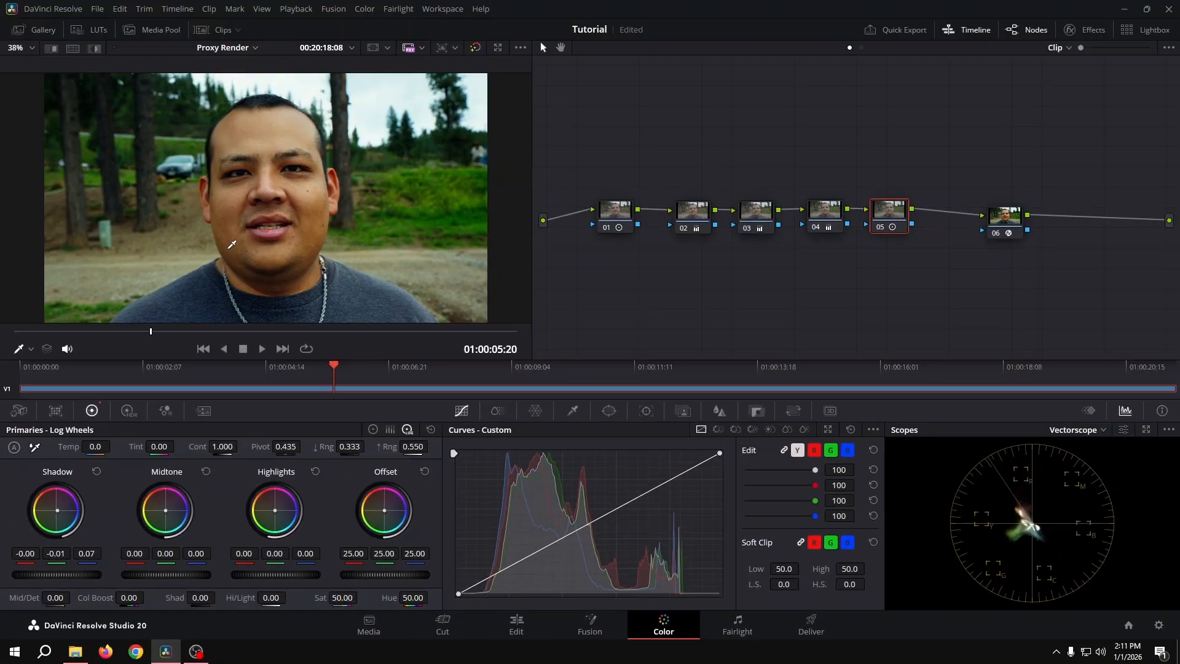
pyautogui.hotkey('ctrl', 'd')
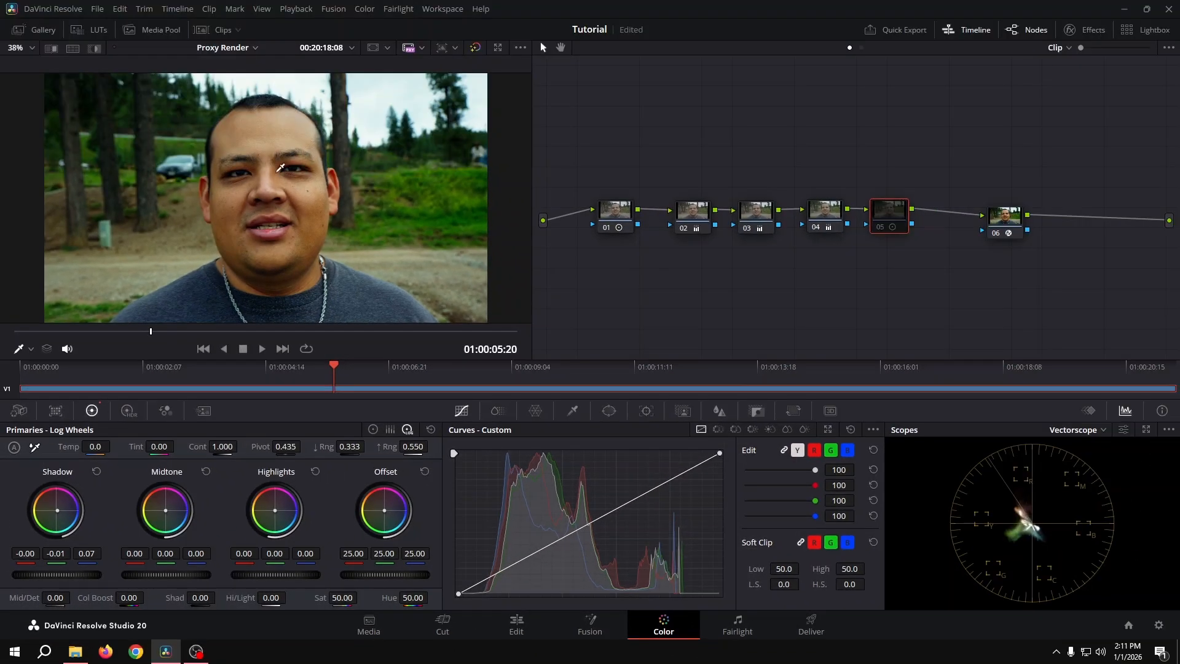
pyautogui.hotkey('ctrl', 'd')
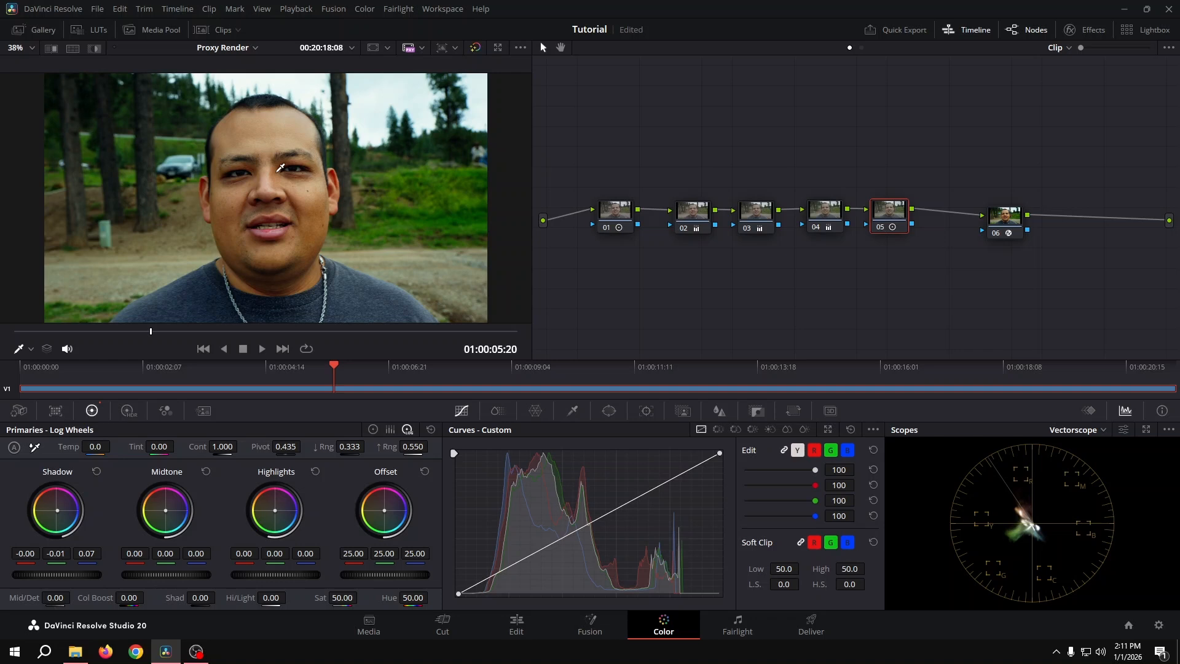
pyautogui.hotkey('ctrl', 'd')
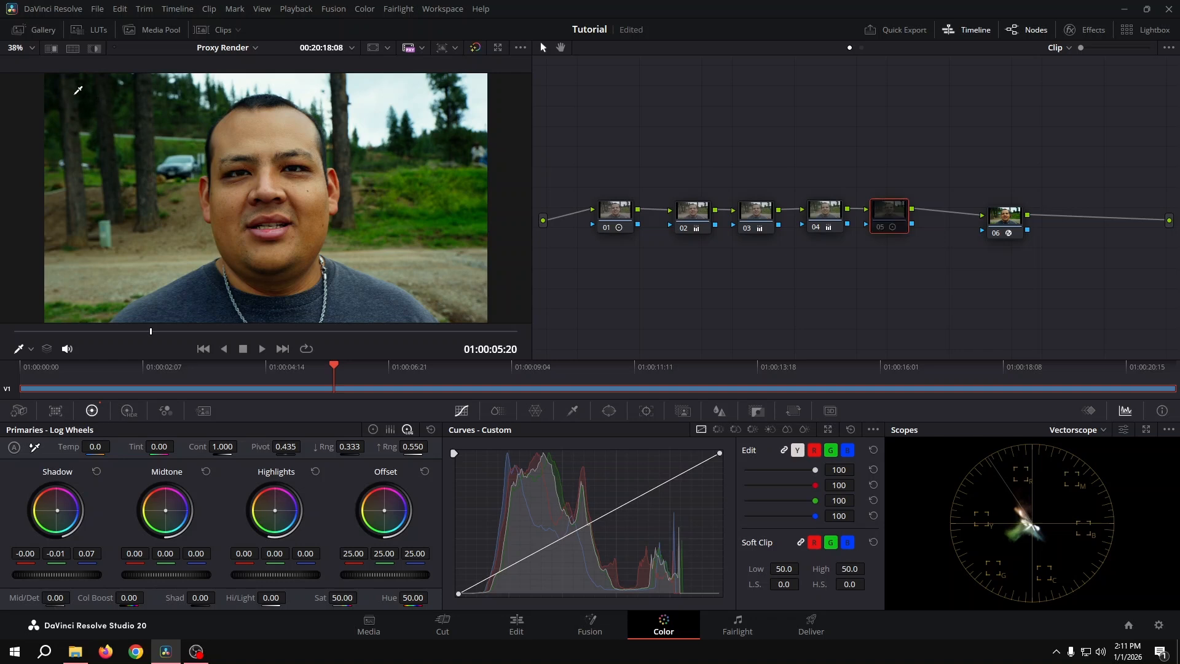
pyautogui.hotkey('ctrl', 'd')
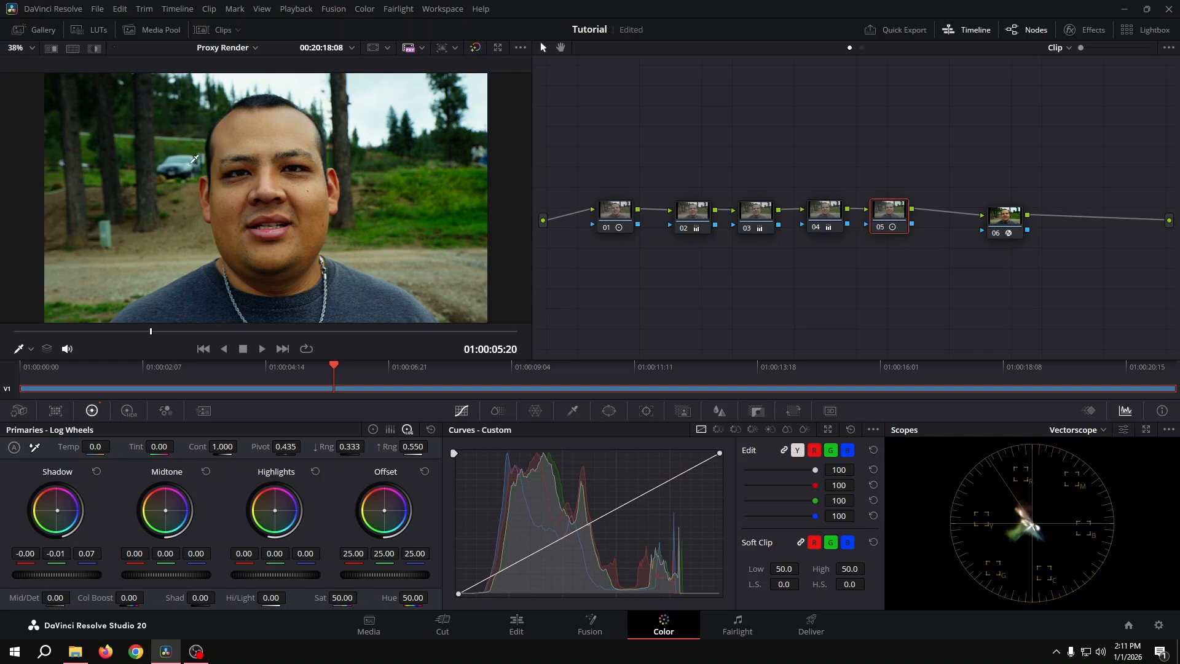
pyautogui.hotkey('ctrl', 'd')
pyautogui.hotkey('ctrl', 'd')
pyautogui.hotkey('ctrl', 'd')
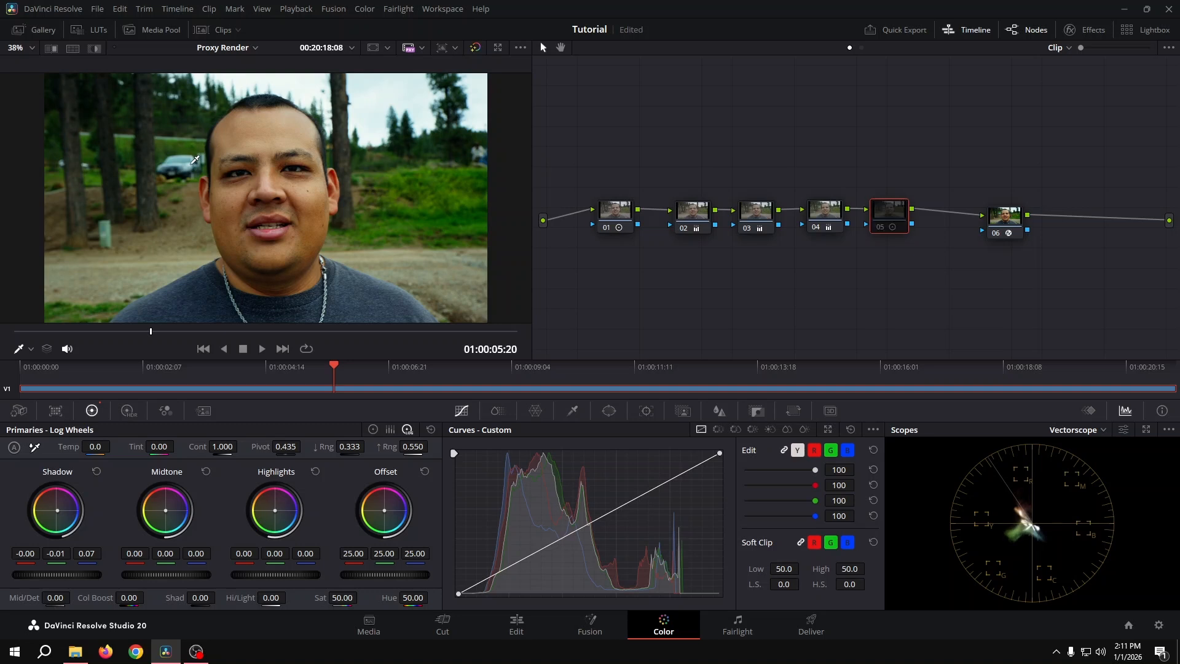
pyautogui.hotkey('ctrl', 'd')
# Space the color space transform node slightly farther from the fifth node, reselect the fifth node, and scrub to a later frame.
pyautogui.moveTo(1000, 217); pyautogui.dragTo(1012, 215)
pyautogui.click(892, 213)
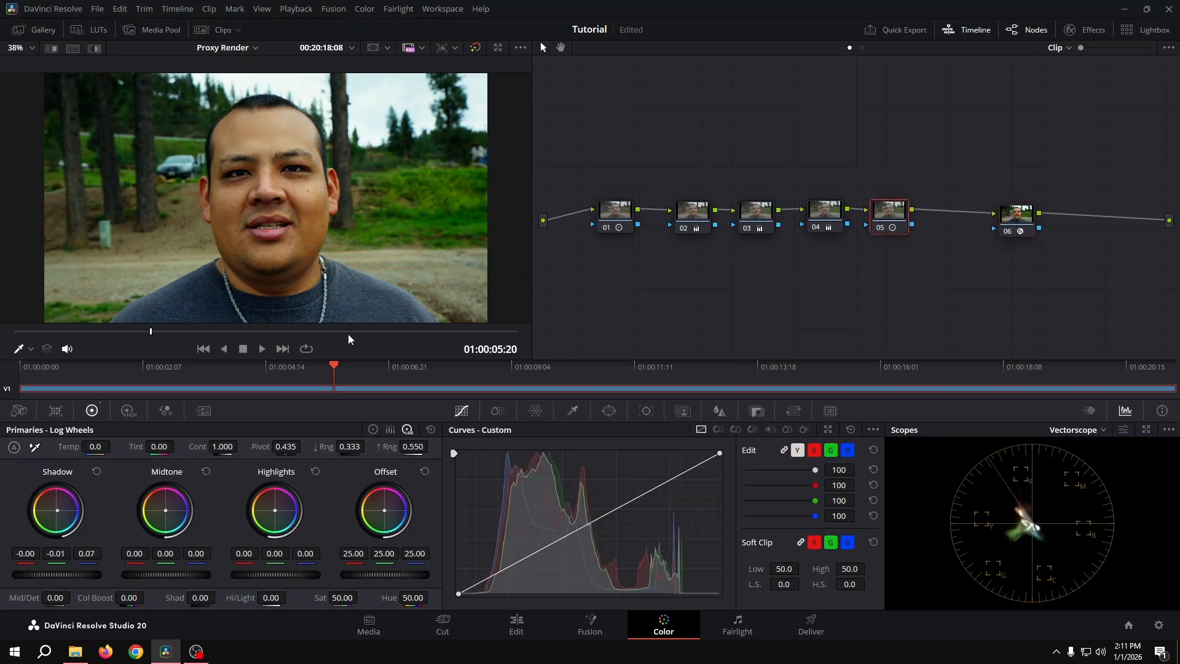
pyautogui.moveTo(334, 332); pyautogui.dragTo(174, 369)
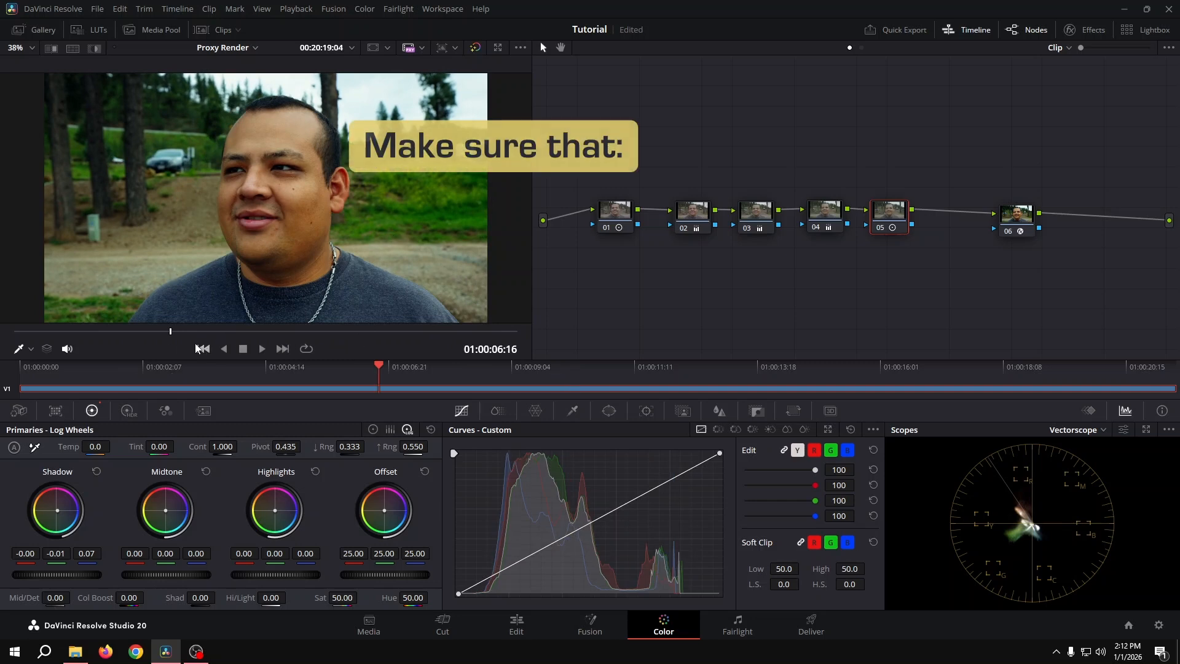
pyautogui.click(174, 332)
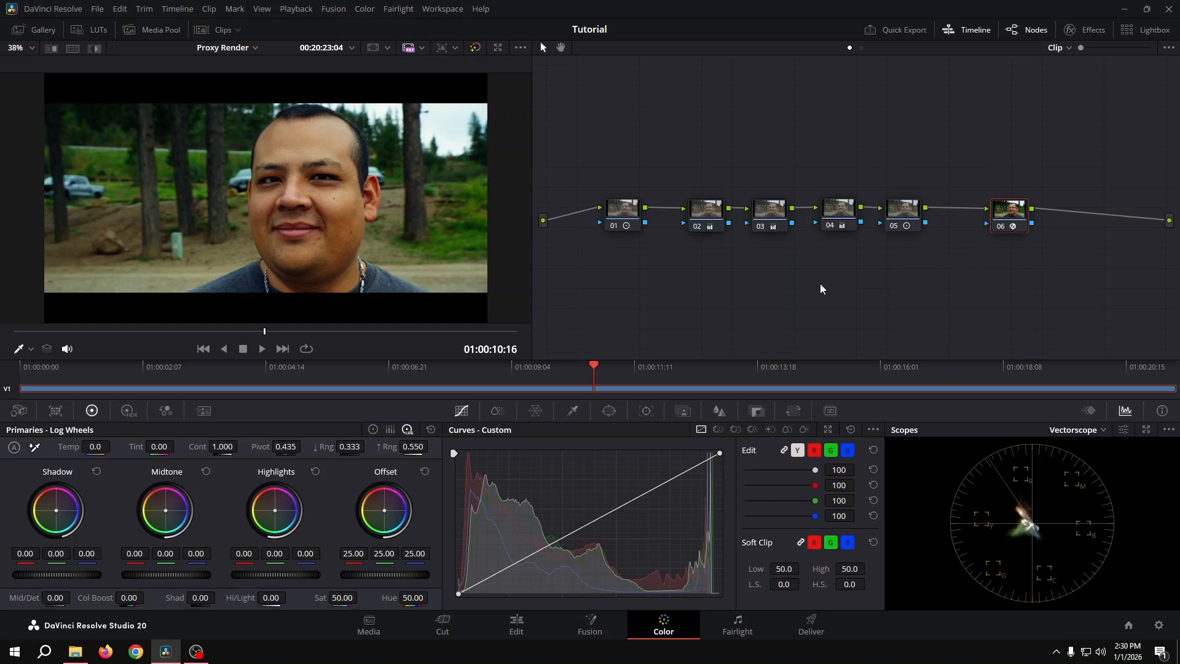
# Label the first node "Contrast".
pyautogui.click(624, 212)
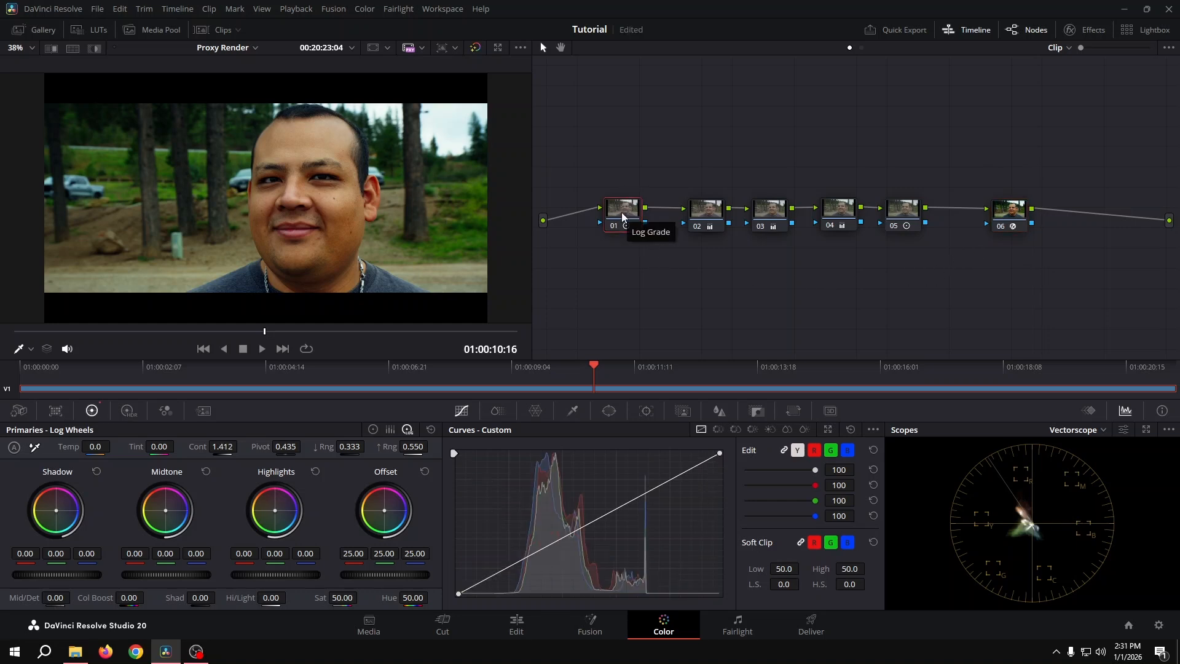
pyautogui.rightClick(622, 216)
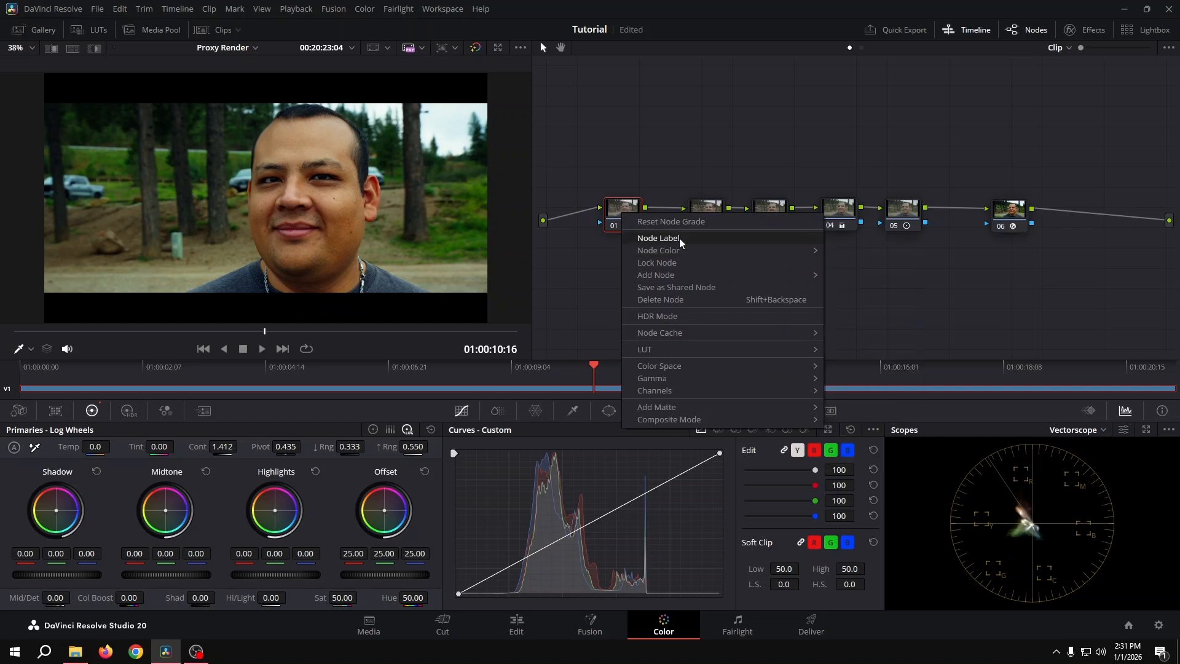
pyautogui.click(680, 238)
pyautogui.write('Contrast')
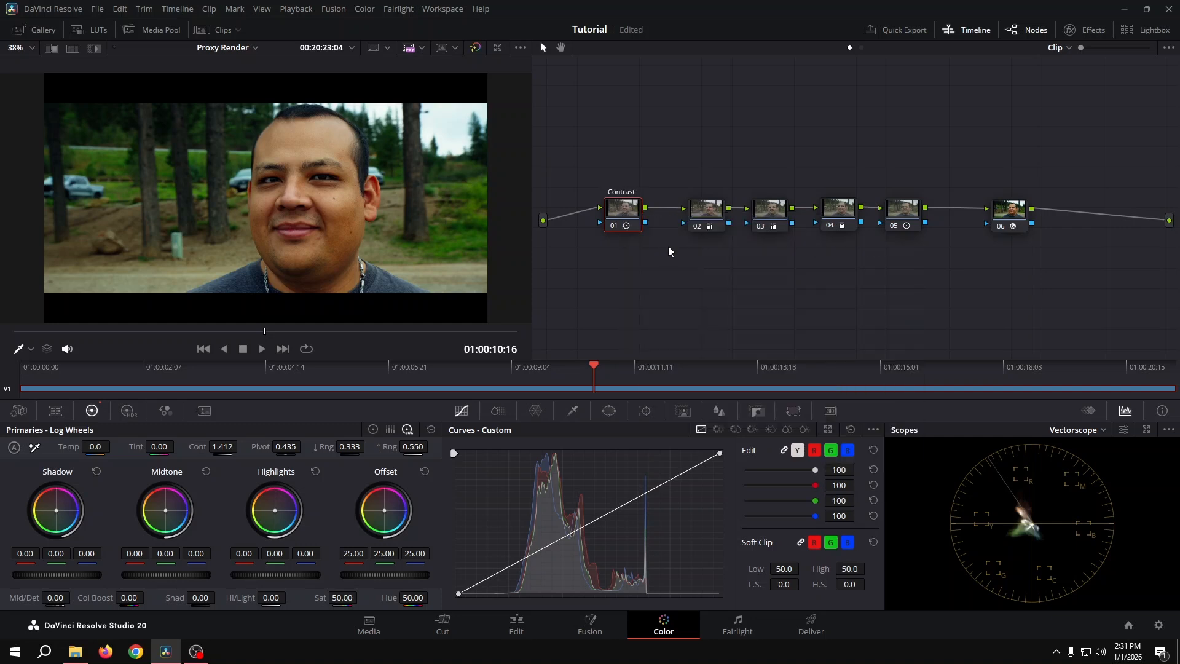
# Label the second node "HSL Saturation", placing it slightly closer to the contrast node.
pyautogui.click(692, 213)
pyautogui.rightClick(689, 212)
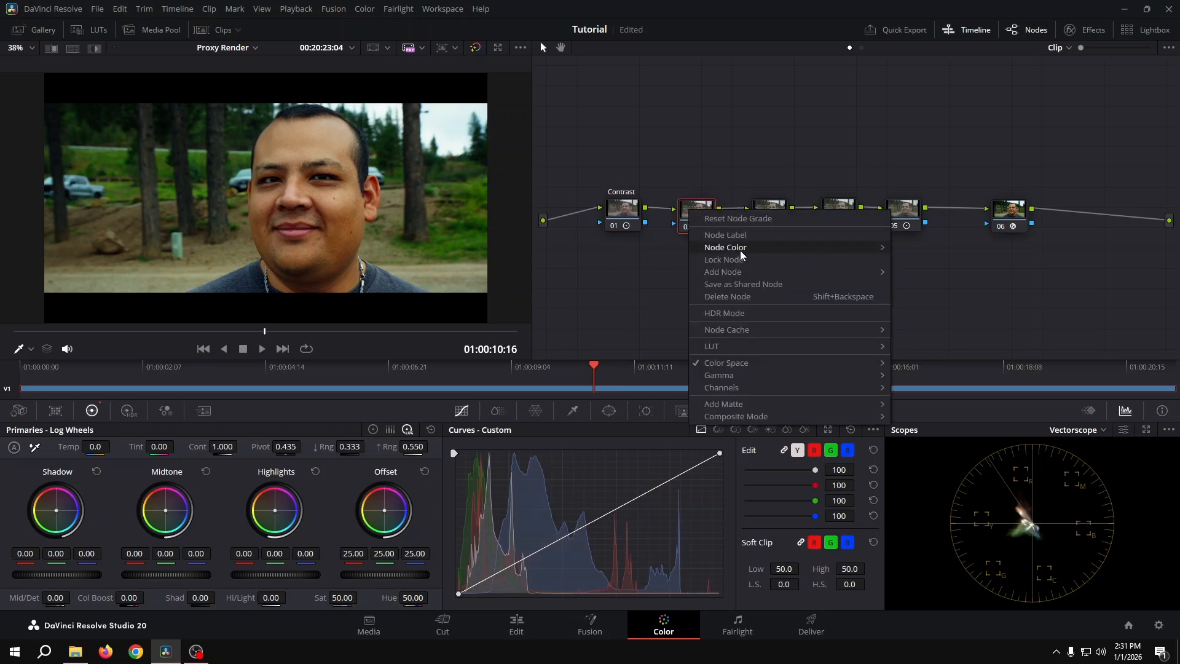
pyautogui.click(740, 235)
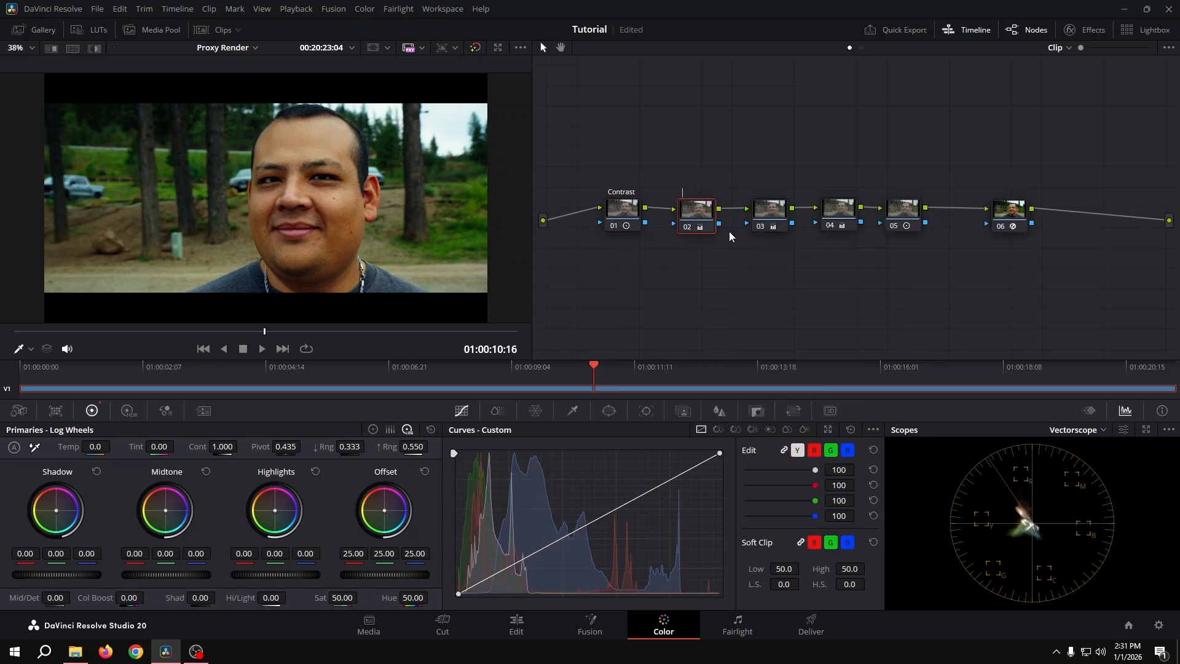
pyautogui.write('HSL Saturation')
pyautogui.press('Return')
# Label the third node, which holds the offset adjustment, "Color Balance".
pyautogui.click(765, 215)
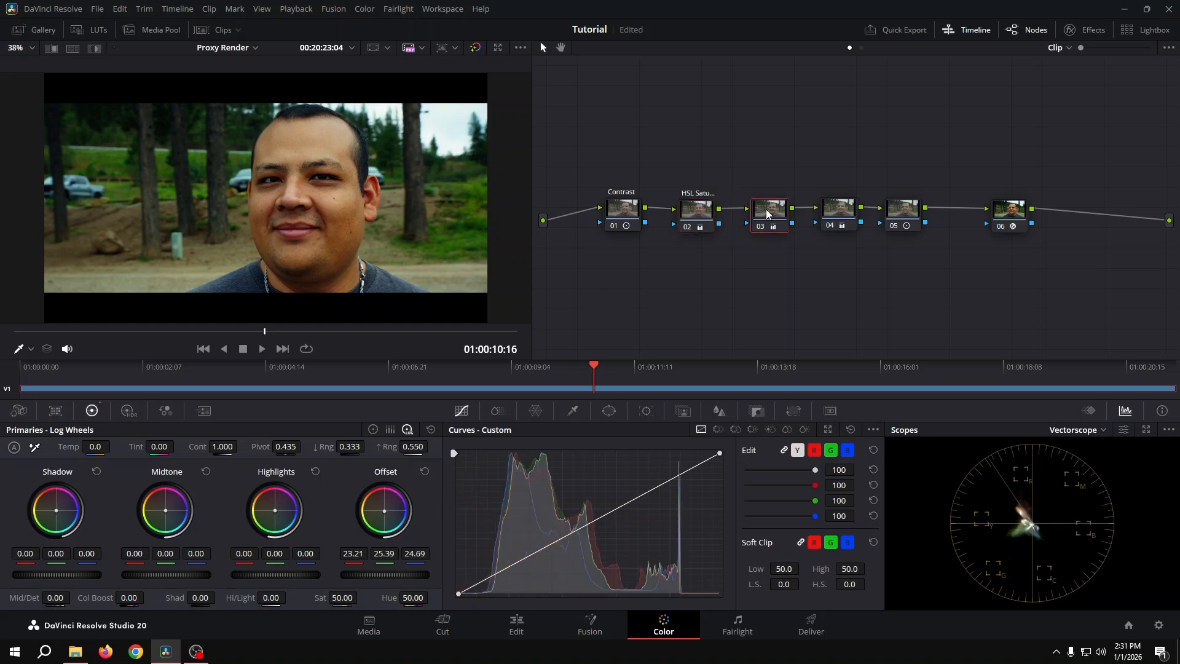
pyautogui.rightClick(769, 213)
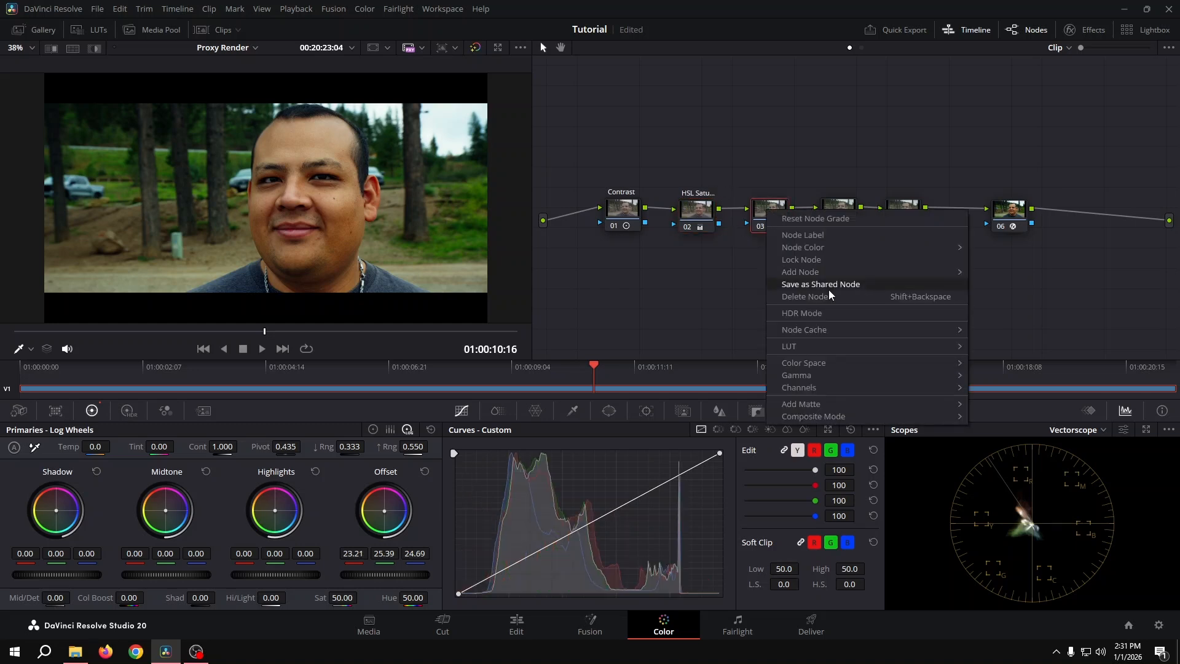
pyautogui.click(816, 237)
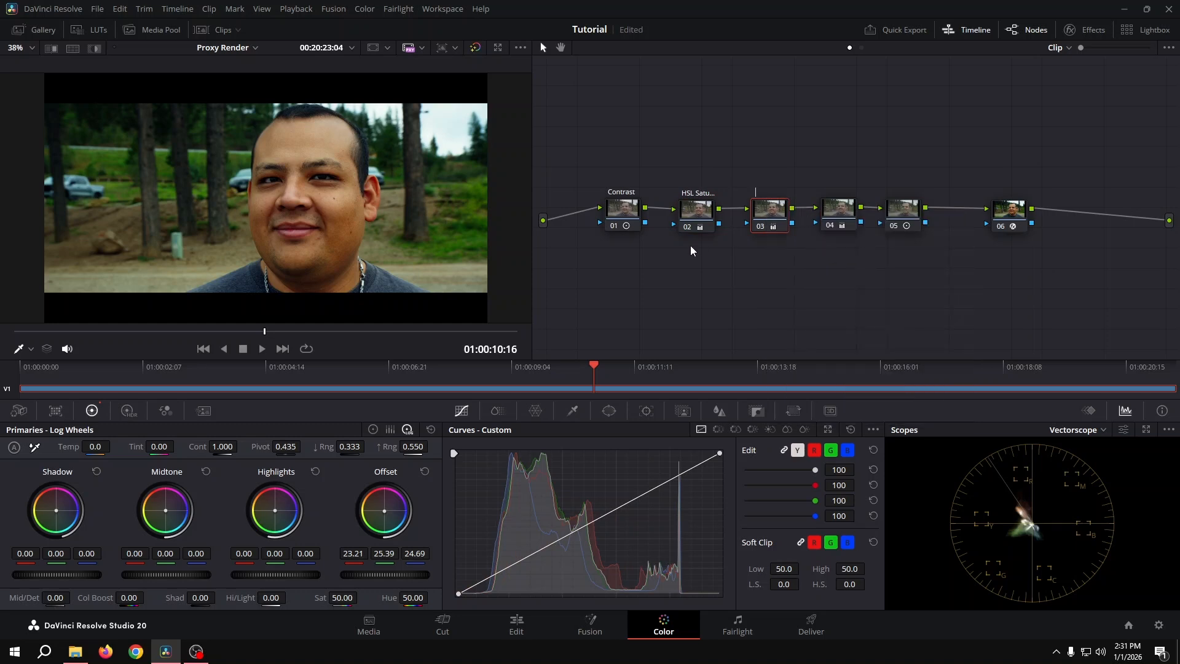
pyautogui.write('Color Balance')
pyautogui.press('Return')
# Label the fourth node "Film Tint", nudging it slightly closer to the color balance node.
pyautogui.moveTo(839, 207); pyautogui.dragTo(835, 207)
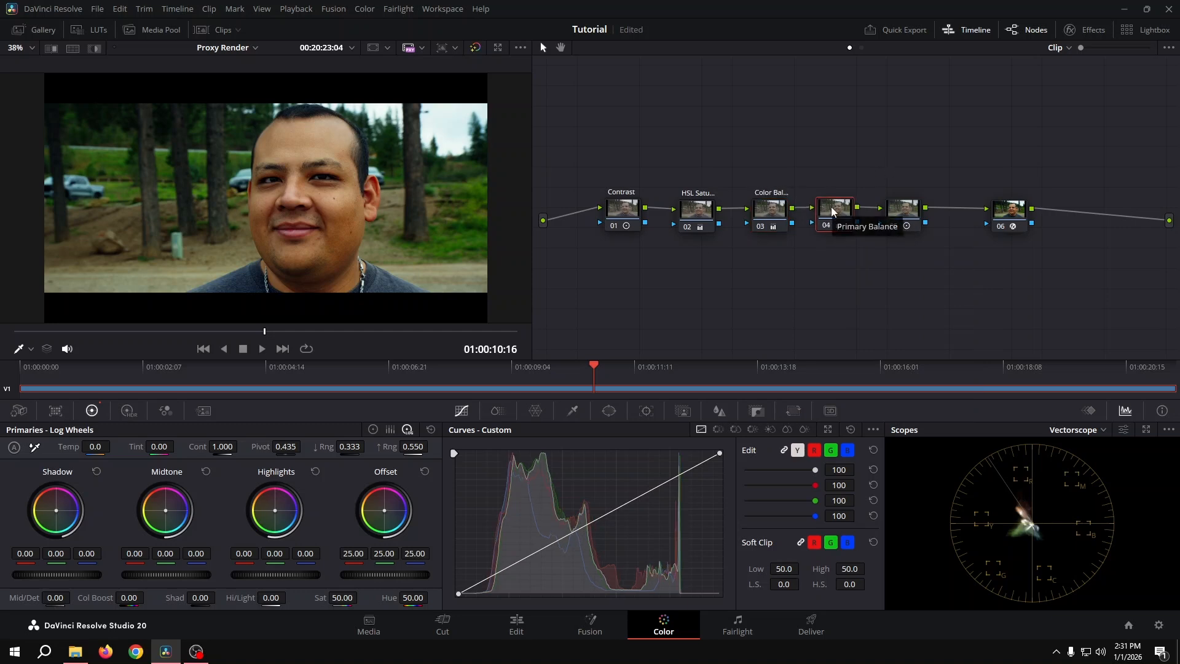
pyautogui.rightClick(832, 211)
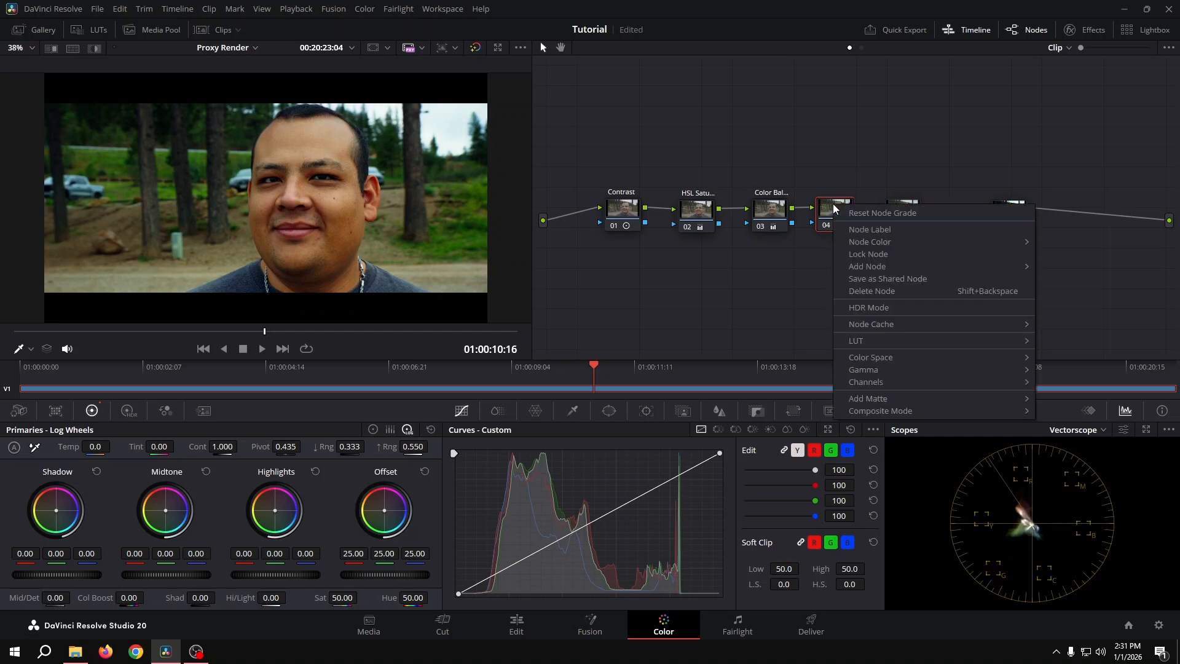
pyautogui.click(876, 230)
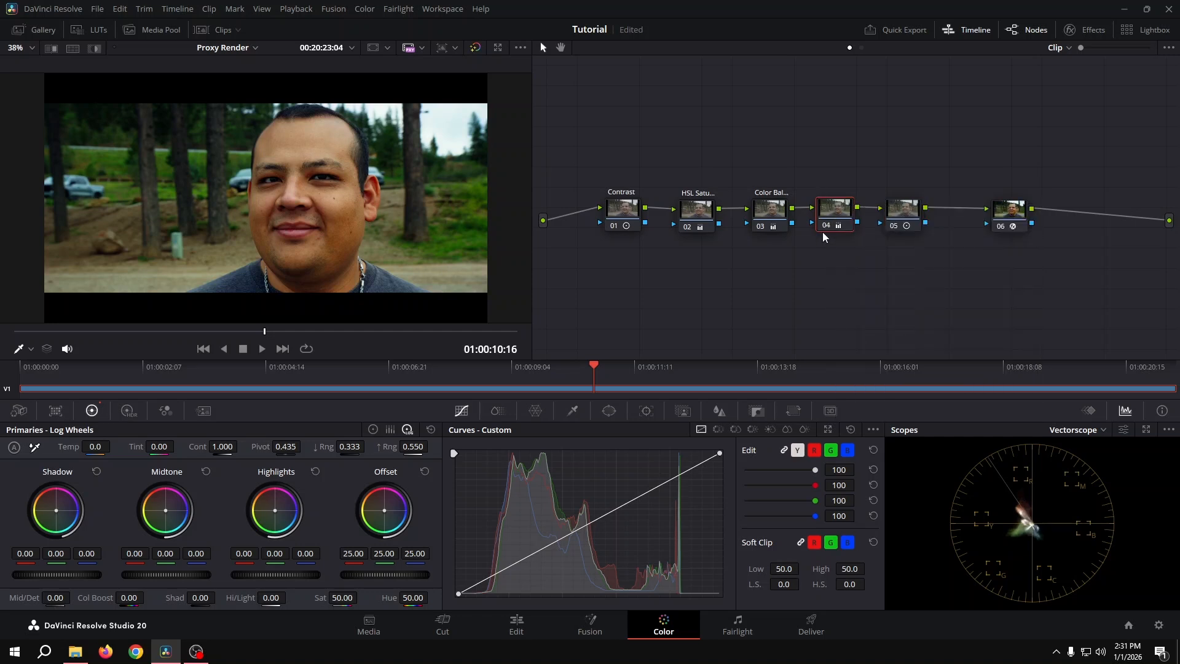
pyautogui.write('Film Tint')
# Label the fifth node, which holds the log-wheel shadow tint, "Shadow Toning".
pyautogui.click(906, 219)
pyautogui.moveTo(906, 219); pyautogui.dragTo(905, 217)
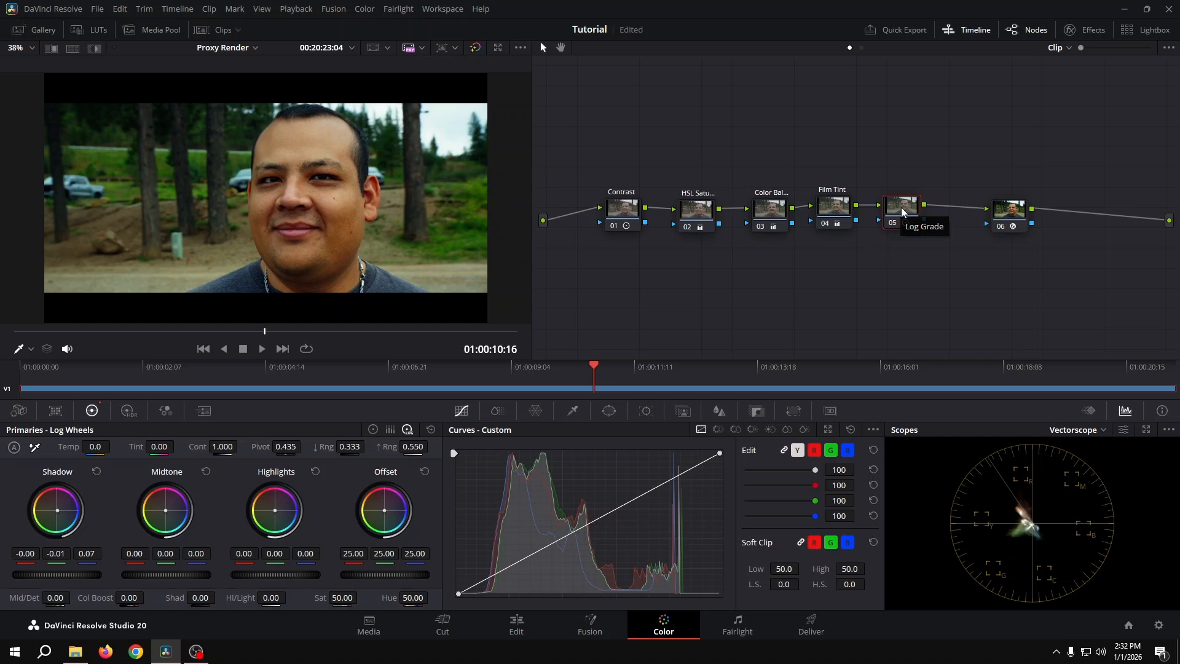
pyautogui.rightClick(903, 212)
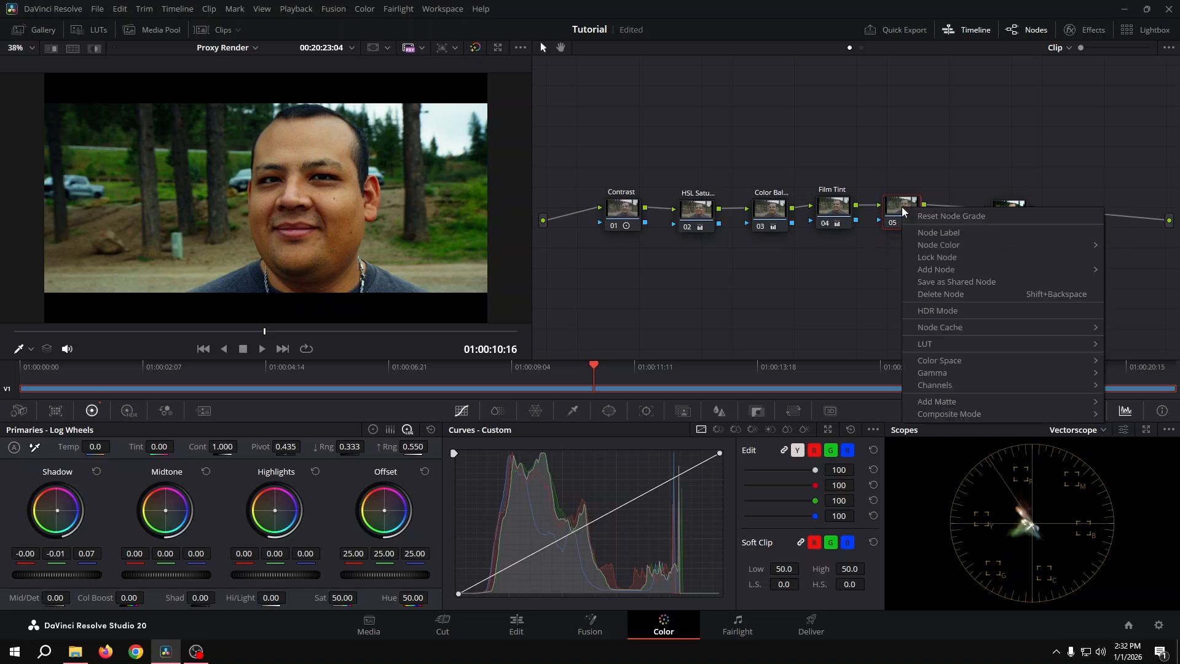
pyautogui.click(953, 232)
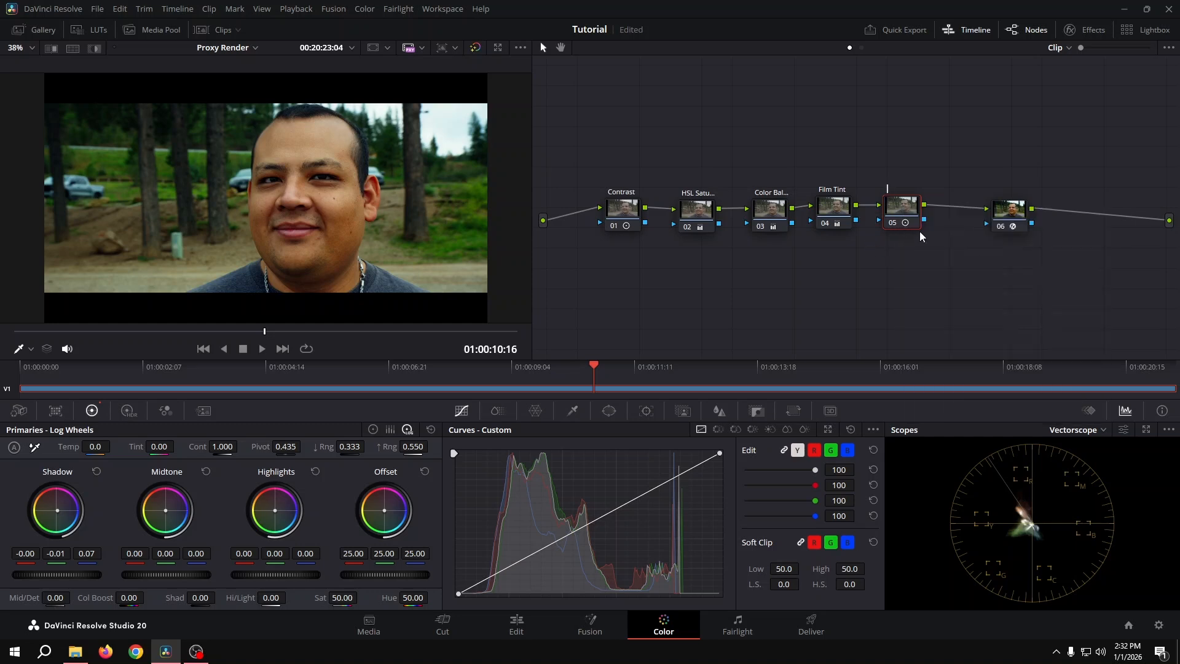
pyautogui.write('Shadow Split')
pyautogui.press('BackSpace')
pyautogui.press('BackSpace')
pyautogui.press('BackSpace')
pyautogui.press('BackSpace')
pyautogui.press('BackSpace')
pyautogui.press('BackSpace')
pyautogui.write('Toning')
pyautogui.press('Return')
# Label the last node "Color Space Transform" and nudge it slightly farther from the fifth node.
pyautogui.click(1014, 211)
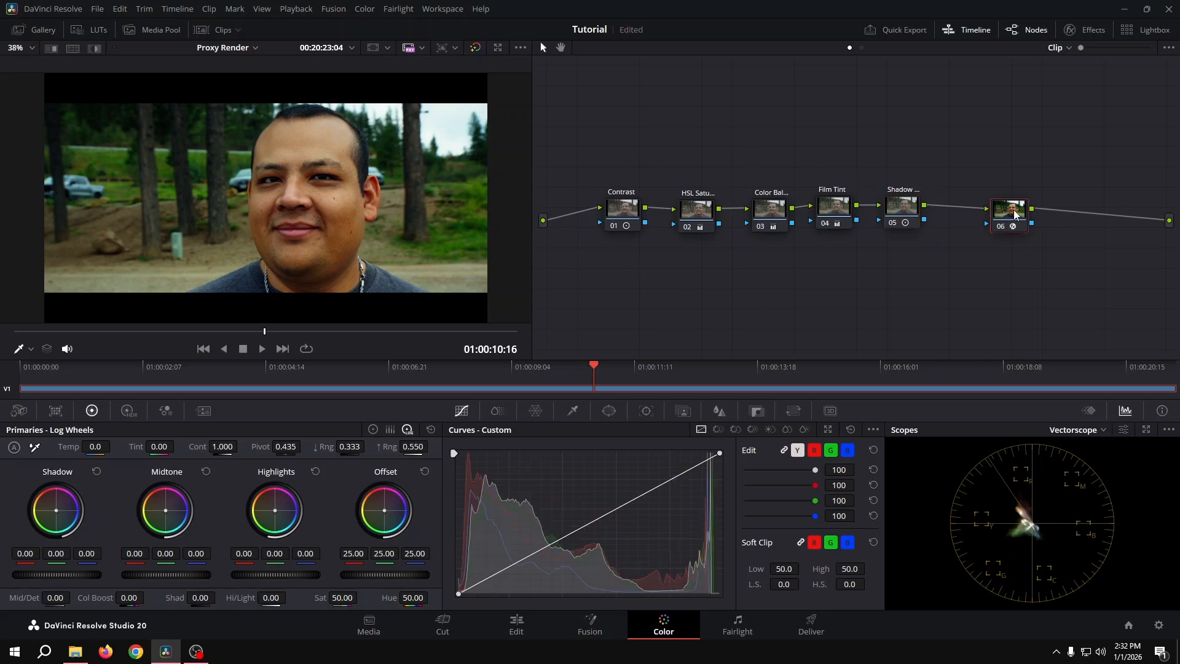
pyautogui.rightClick(1014, 213)
pyautogui.click(1012, 240)
pyautogui.write('Color Space Transform')
pyautogui.press('Return')
pyautogui.moveTo(1014, 225); pyautogui.dragTo(1020, 223)
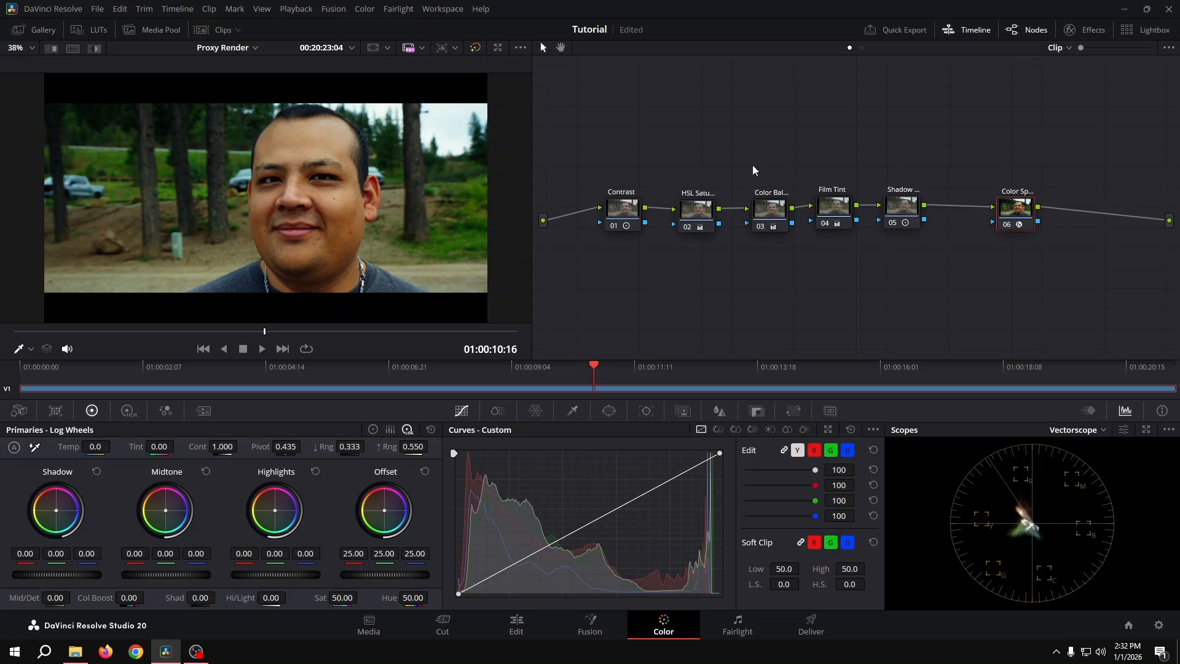